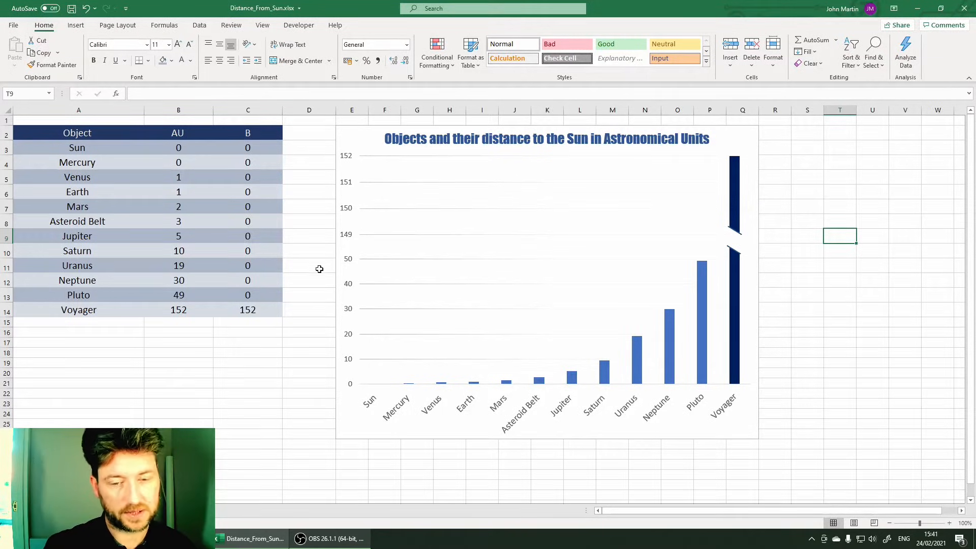
Switch to the worksheet holding the decimal AU distance values.
left_click(179, 342)
left_click(248, 354)
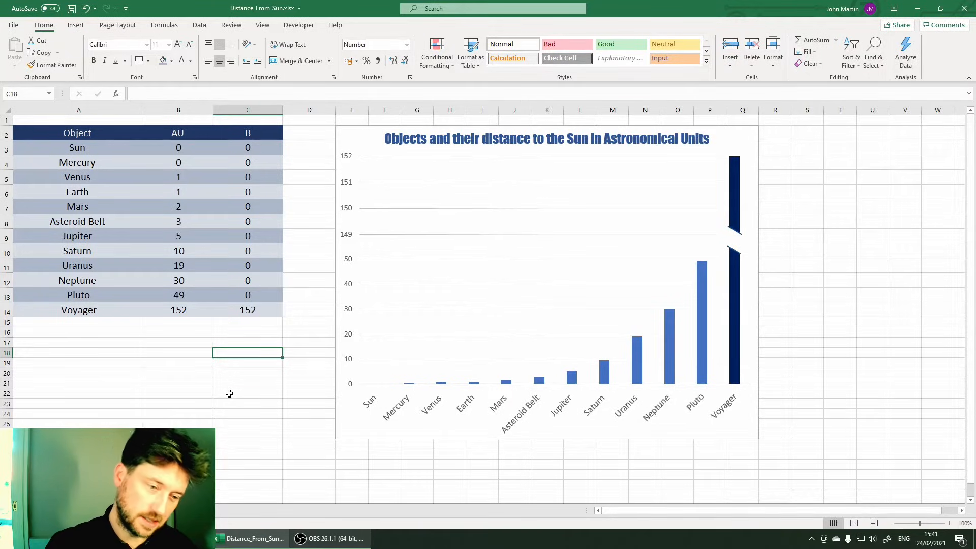
left_click(219, 402)
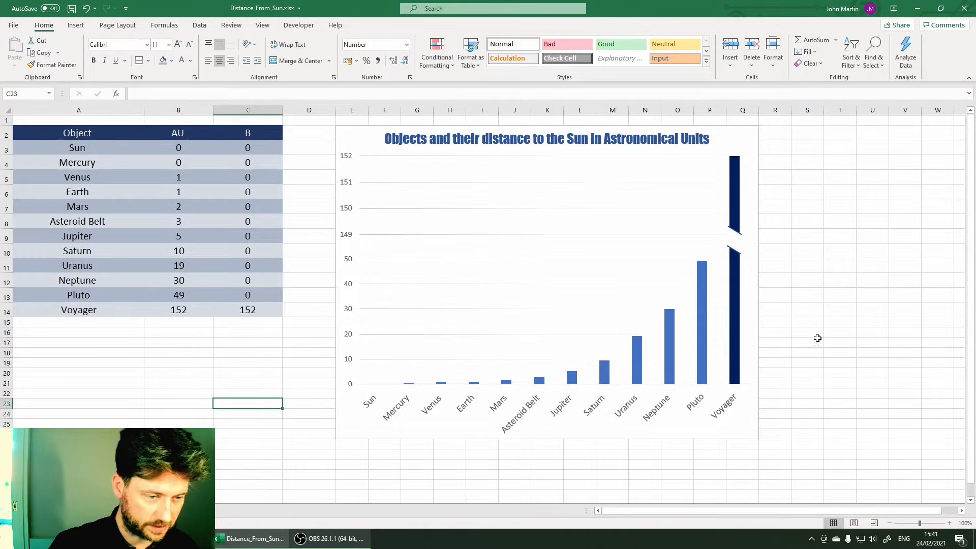
left_click(776, 340)
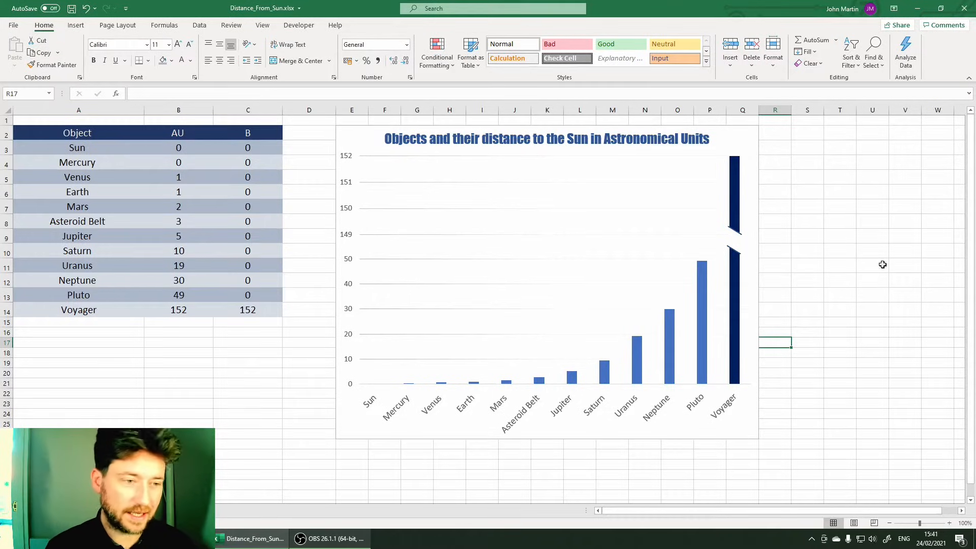
left_click(840, 279)
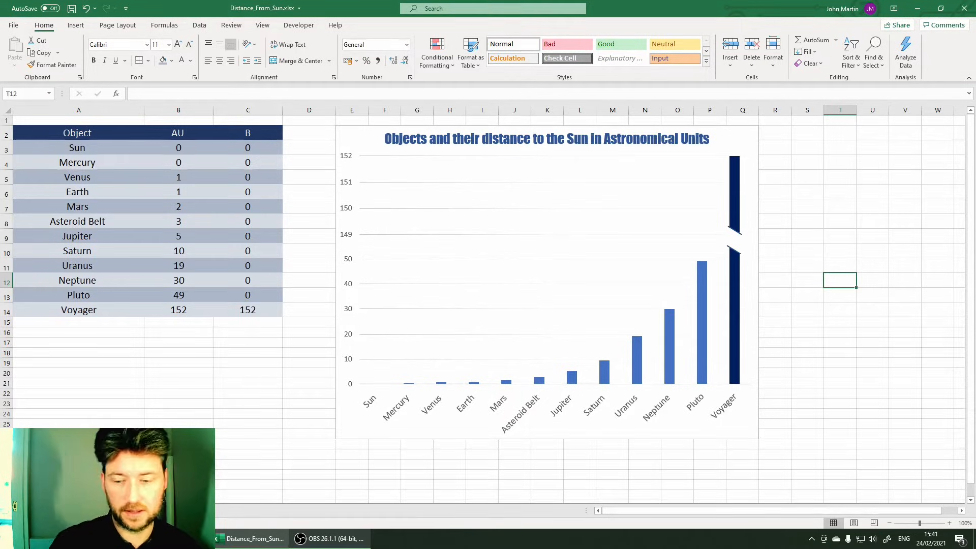
key("ctrl+Page_Down")
left_click(417, 425)
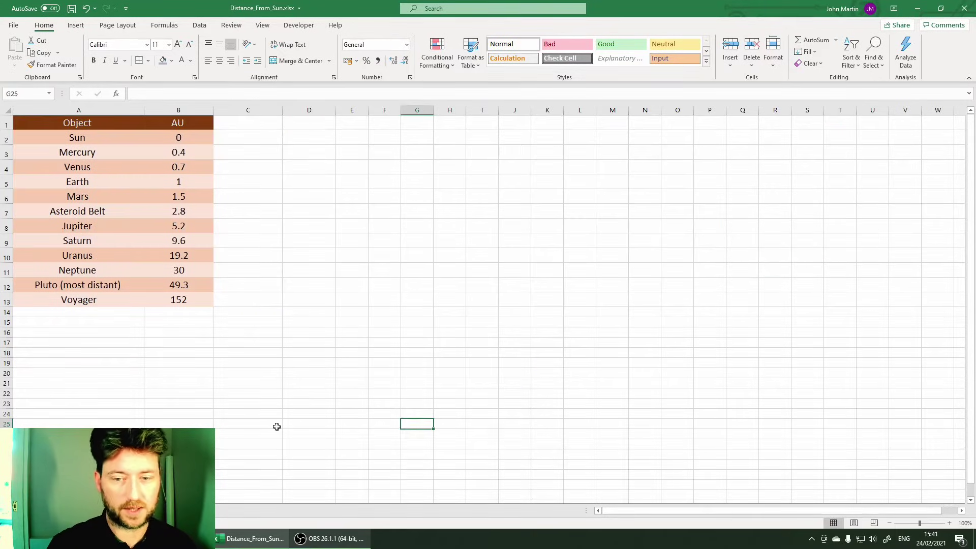
Chart the whole Object/AU table as a clustered column chart.
left_click(91, 311)
left_click(180, 299)
left_click(82, 285)
left_click(178, 299)
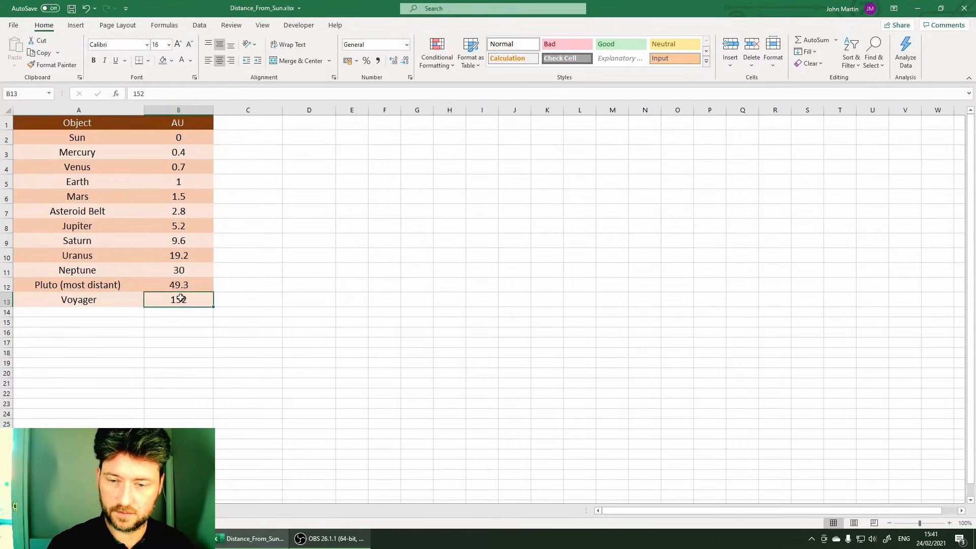
key("ctrl+a")
left_click(76, 25)
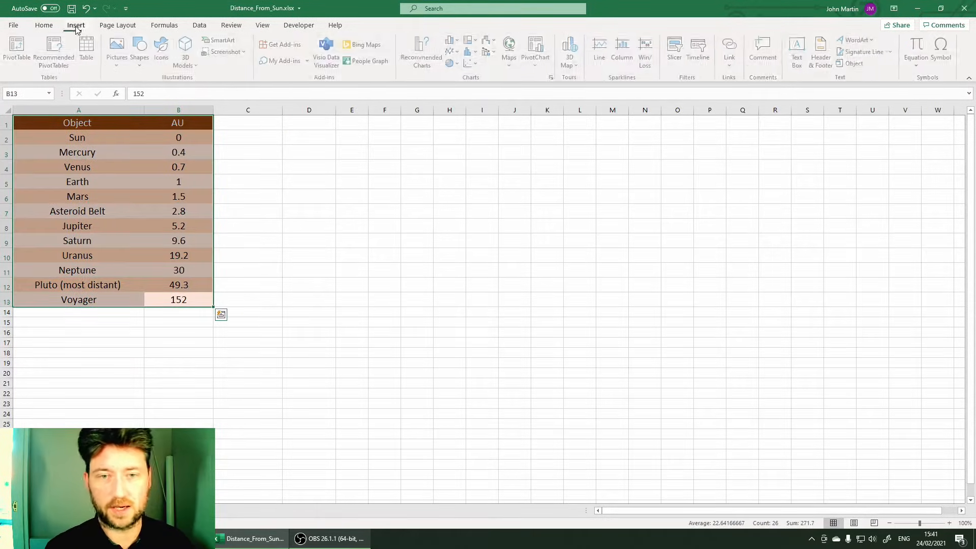
left_click(467, 42)
left_click(456, 130)
Resize the new AU chart larger and wider beside the table.
left_click_drag(368, 236, 336, 131)
left_click_drag(610, 382, 724, 336)
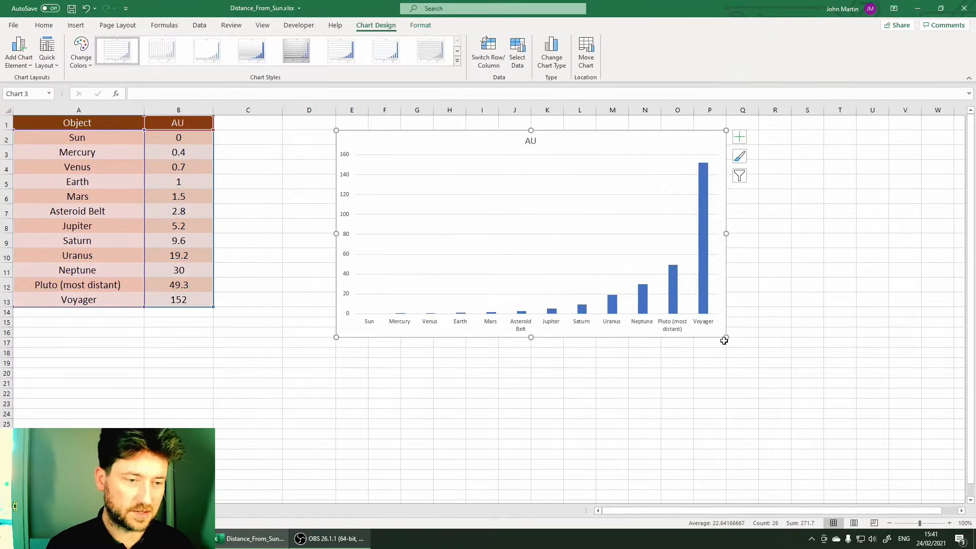
left_click(645, 413)
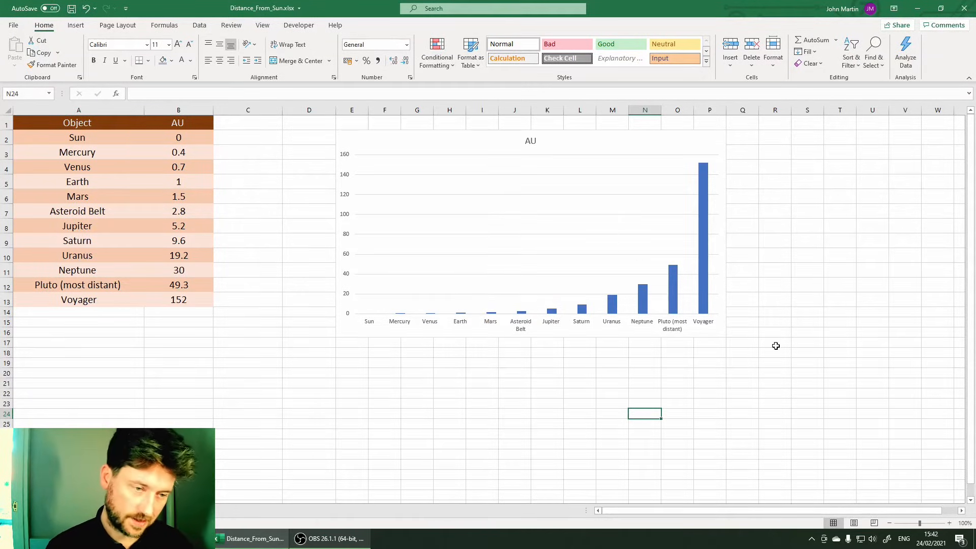
Reshape the AU chart narrower and taller, sitting lower on the sheet.
left_click(723, 339)
left_click_drag(723, 339, 661, 398)
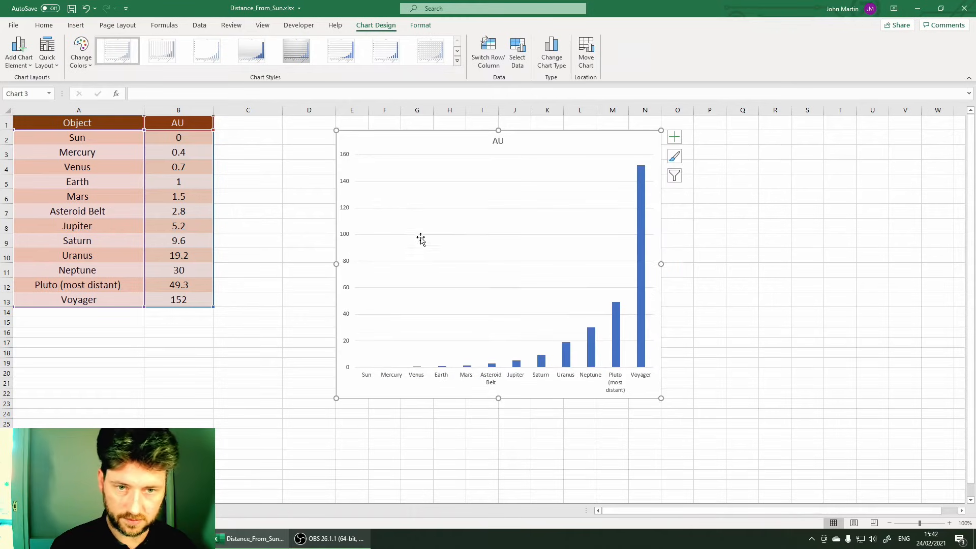
left_click_drag(662, 130, 719, 231)
left_click(242, 217)
Head column C with the label B in C1.
left_click(247, 122)
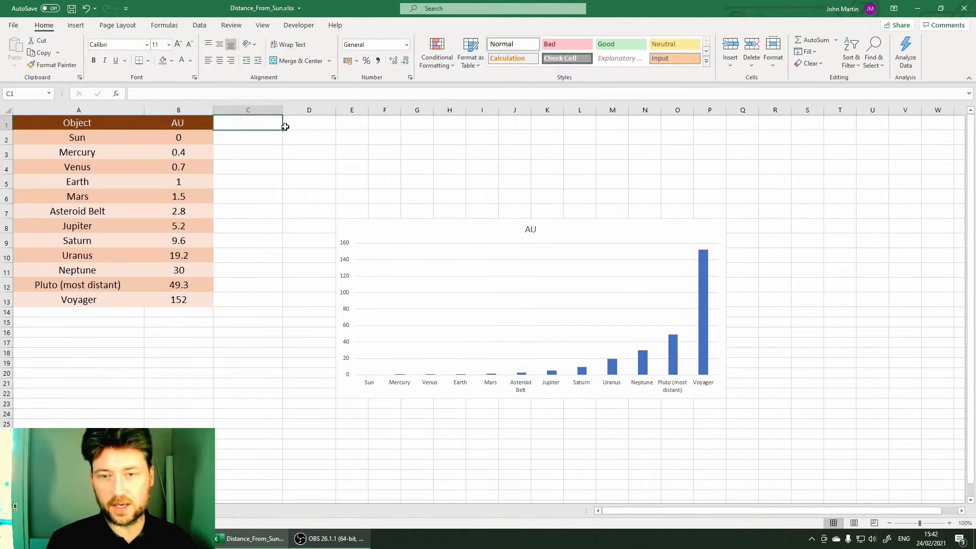
type("B")
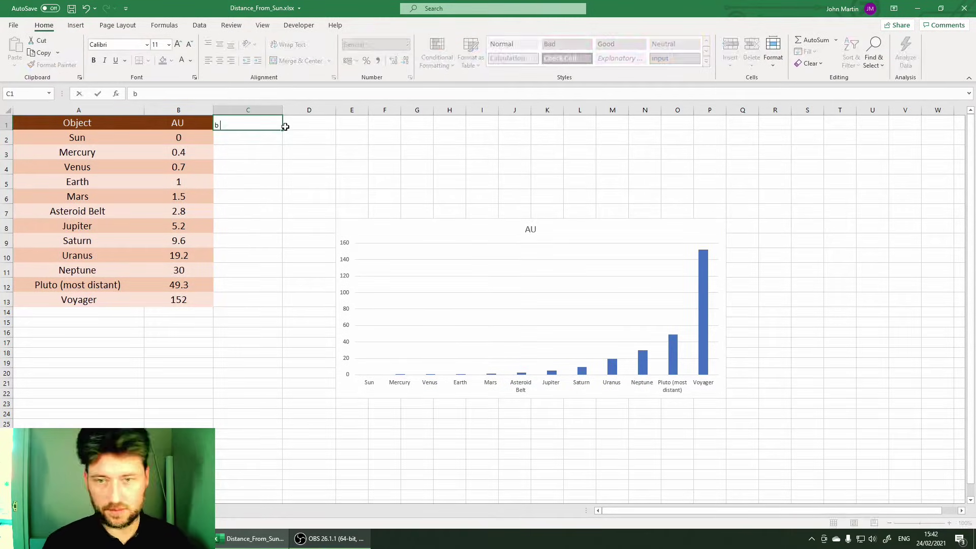
key("BackSpace")
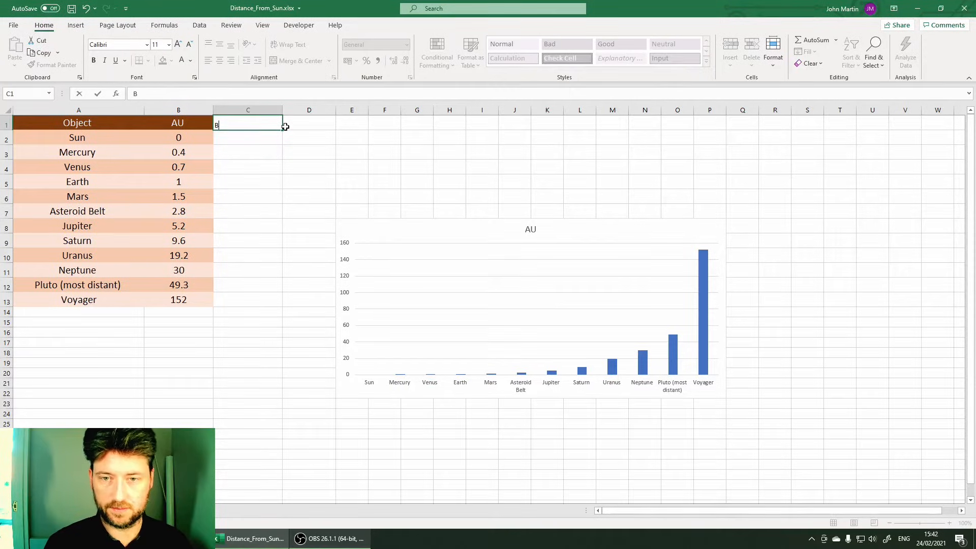
key("Return")
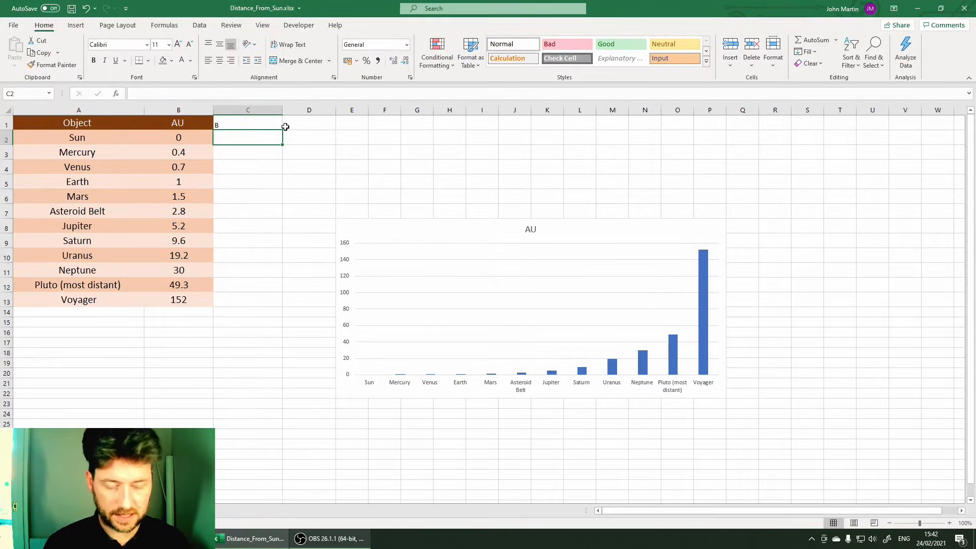
type("=IF(")
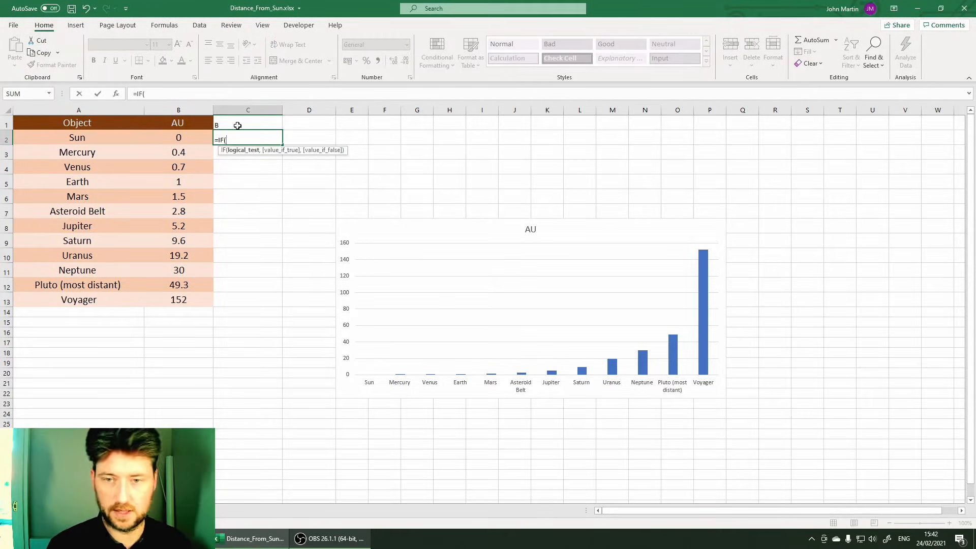
Fill C2:C13 with =IF(B2=MAX(B:B),B2,0) so only Voyager's 152 shows.
left_click(170, 136)
type("=")
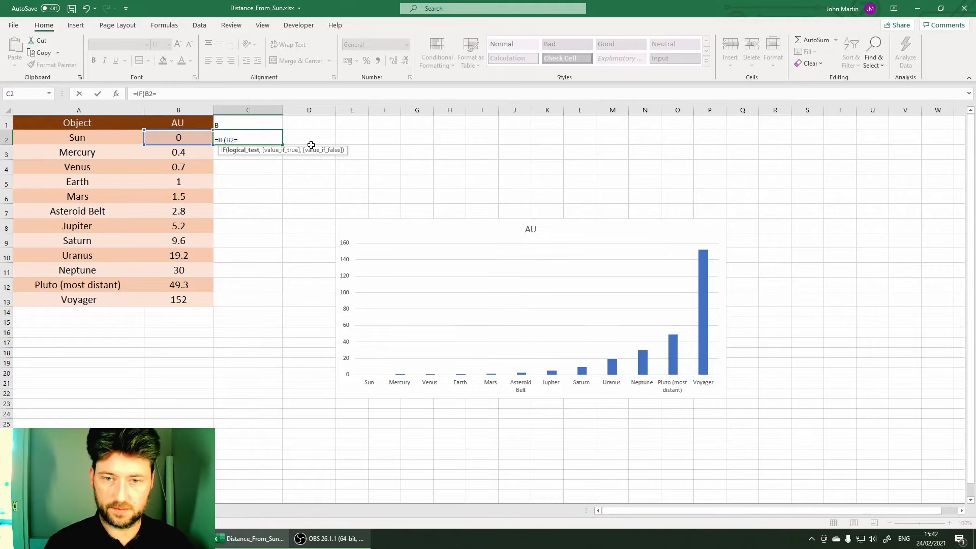
type("MAX(")
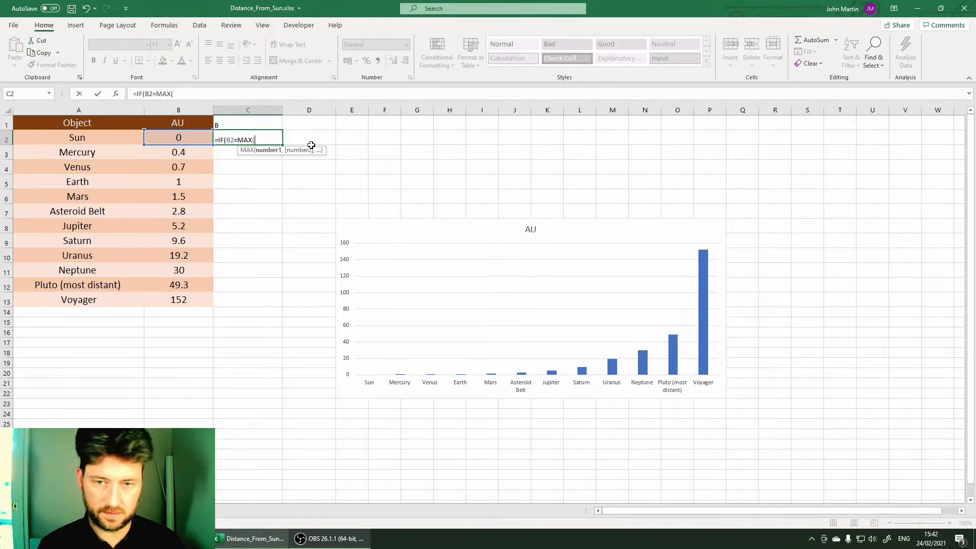
left_click(177, 109)
type("),")
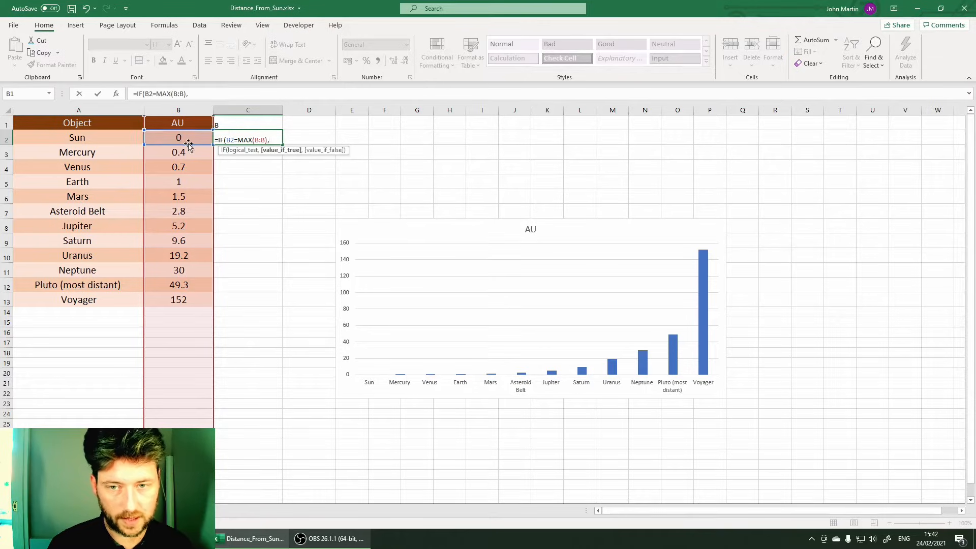
left_click(188, 139)
type(",0)")
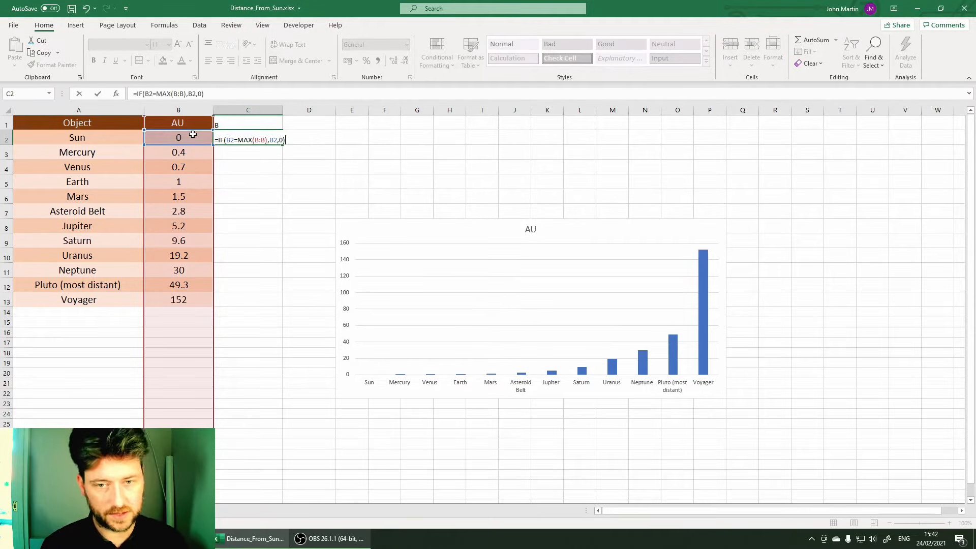
key("ctrl+Return")
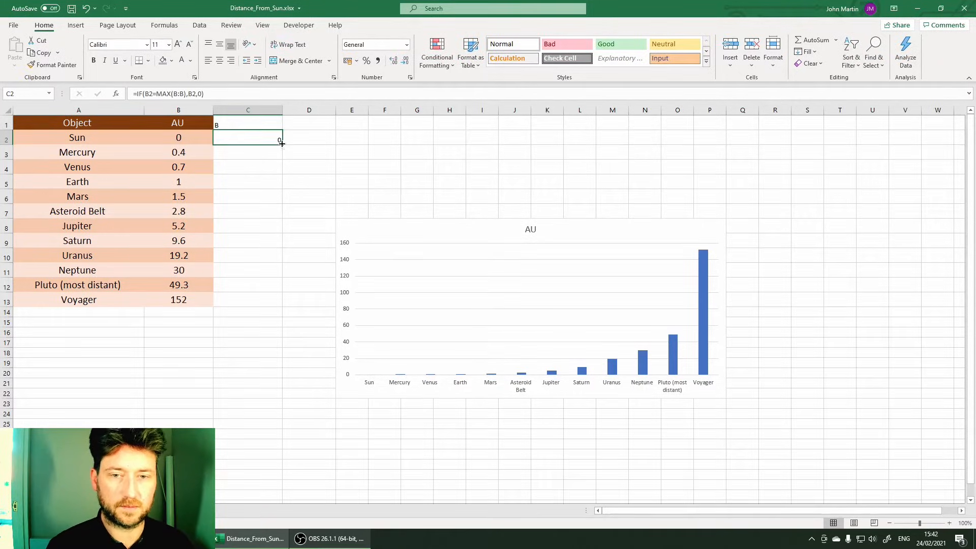
double_click(280, 142)
left_click(248, 300)
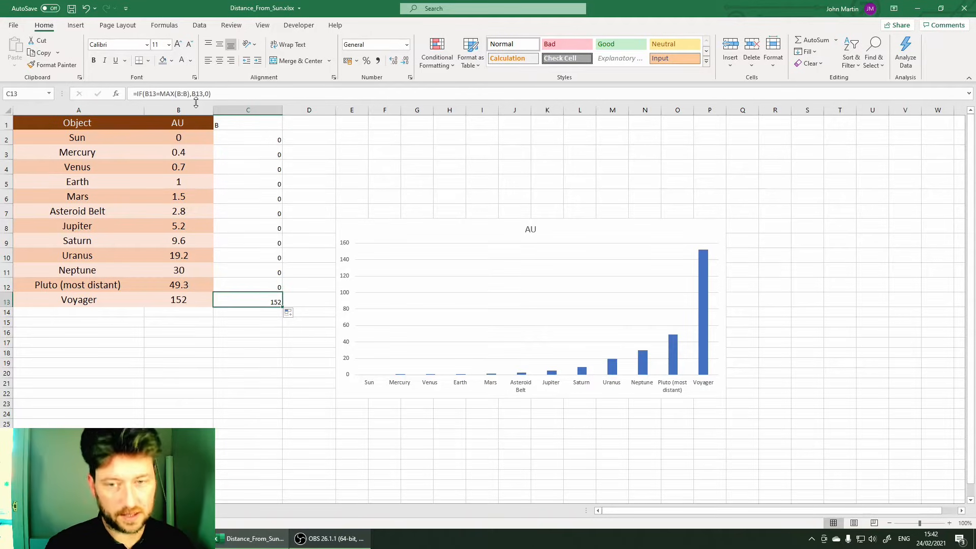
Paste the AU column's formatting onto column C.
left_click(178, 110)
key("ctrl+c")
right_click(248, 110)
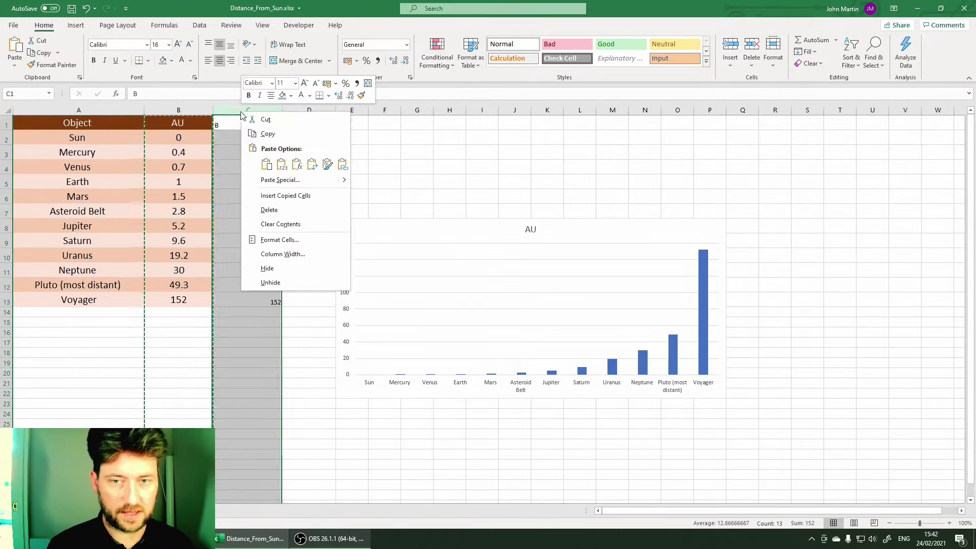
left_click(311, 167)
left_click(269, 182)
left_click(249, 209)
left_click(248, 181)
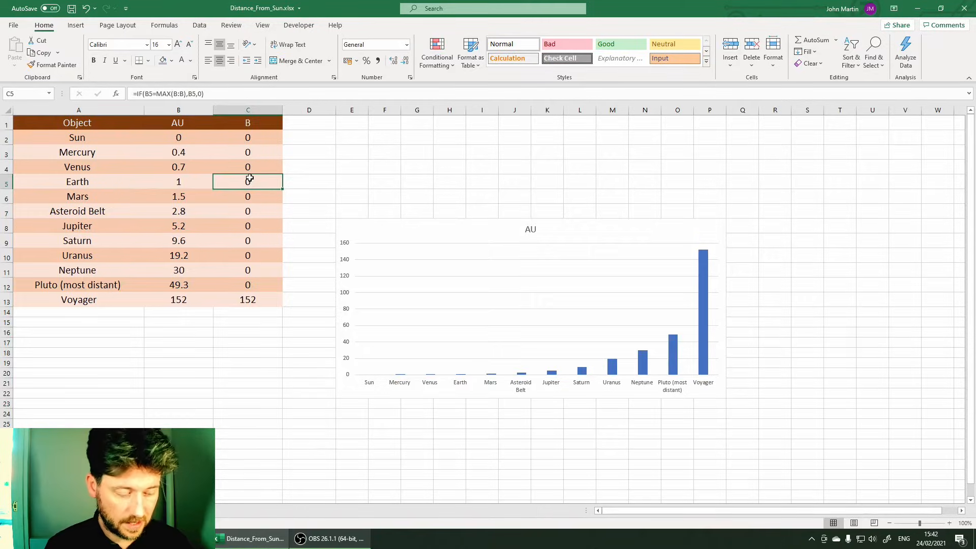
key("alt+Tab")
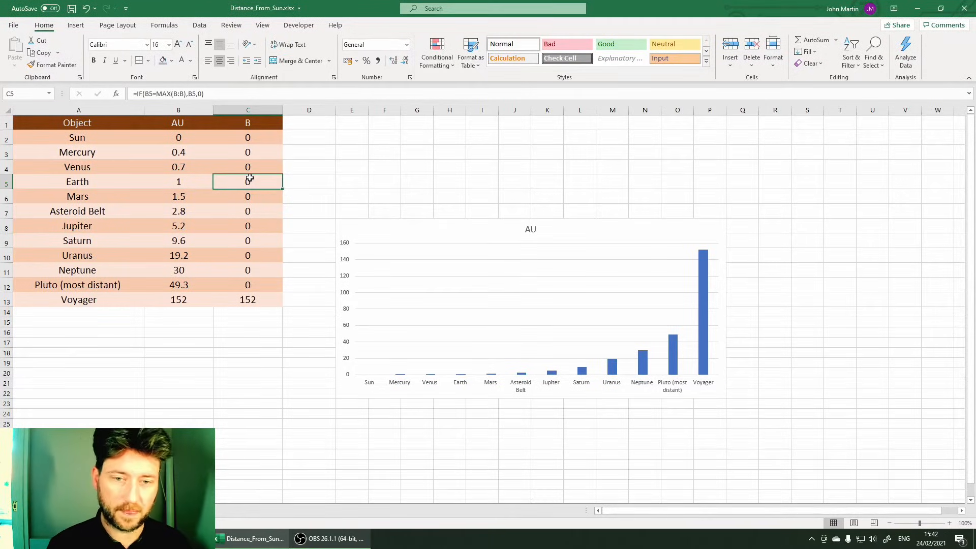
Duplicate the AU chart, placing a shorter copy above the original.
left_click(347, 226)
mouse_move(342, 220)
left_mouse_down()
mouse_move(359, 270)
mouse_move(385, 156)
left_mouse_up()
key("Escape")
left_click_drag(404, 268, 345, 115)
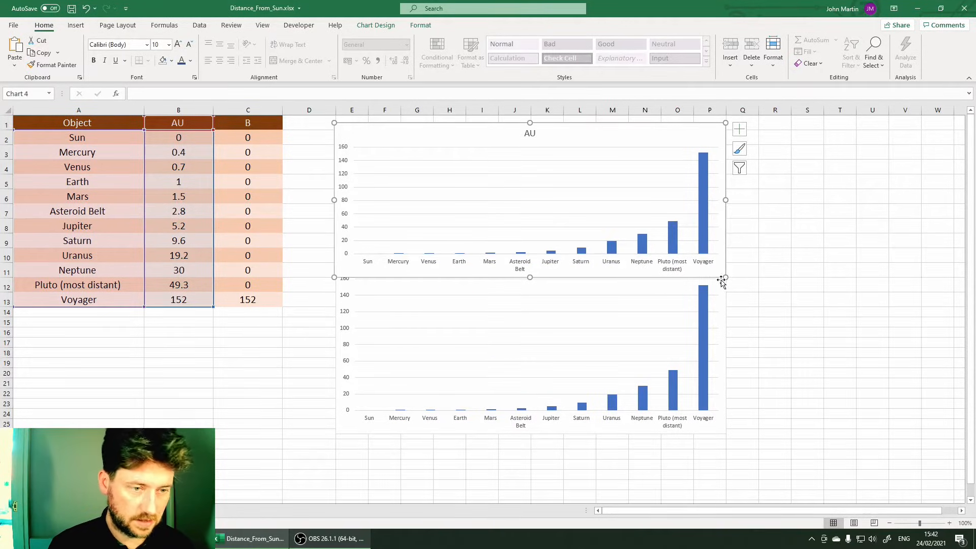
left_click_drag(334, 124, 336, 132)
Point the upper chart at column B and delete its category labels.
left_click_drag(209, 152, 278, 152)
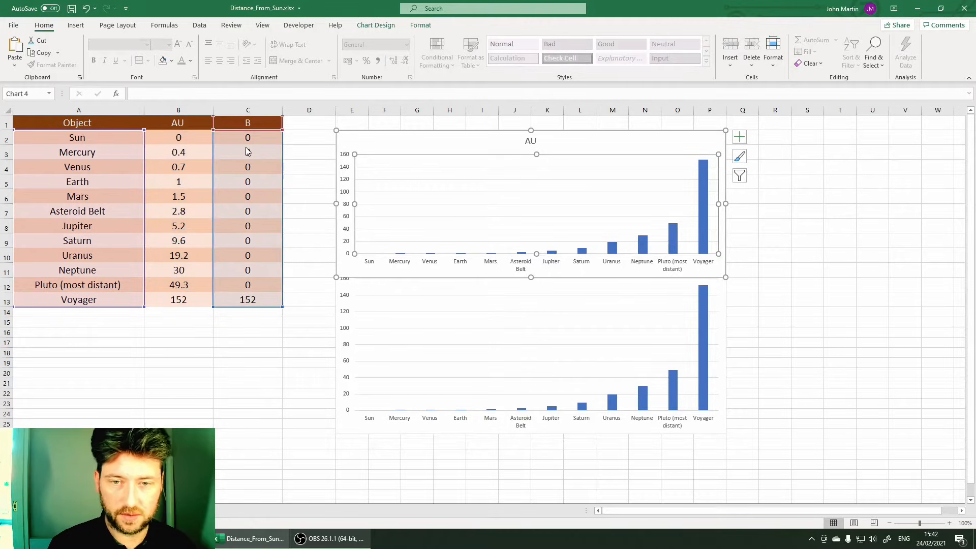
left_click(775, 255)
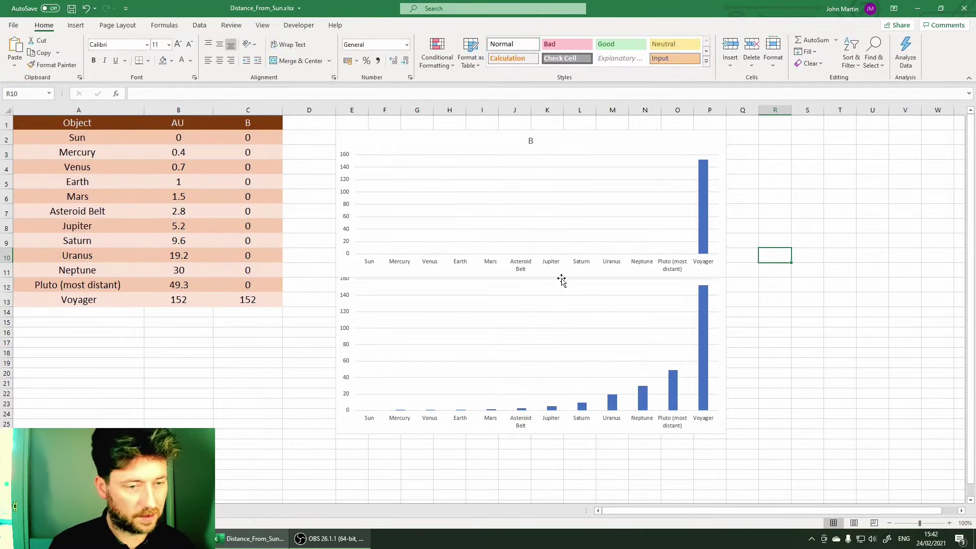
left_click(585, 265)
key("Delete")
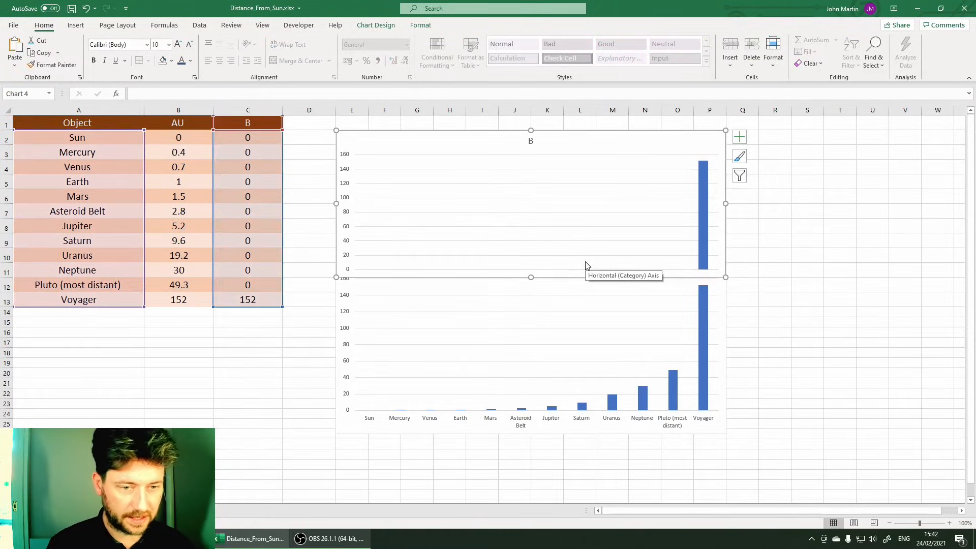
Shorten the lower AU chart slightly from its bottom edge.
left_click(687, 325)
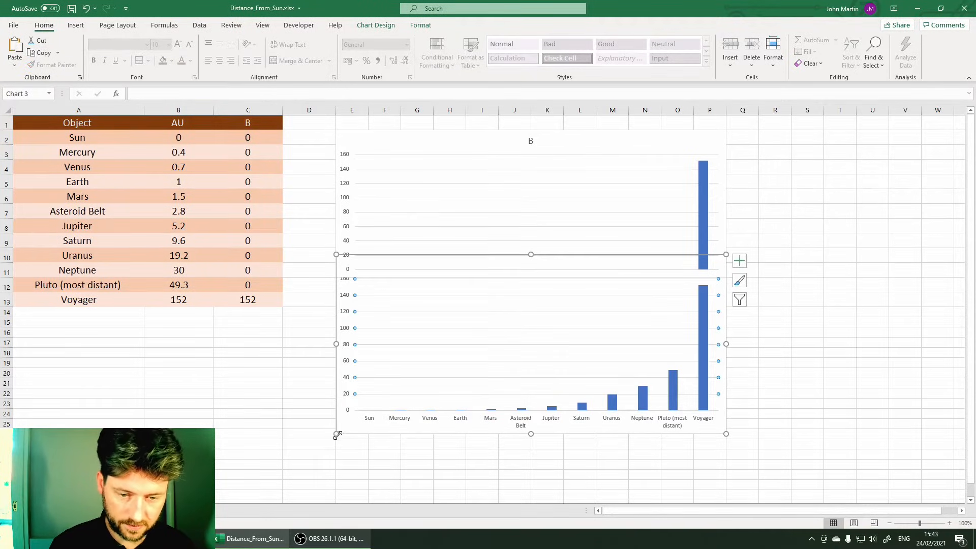
left_click_drag(338, 435, 338, 427)
left_click(347, 214)
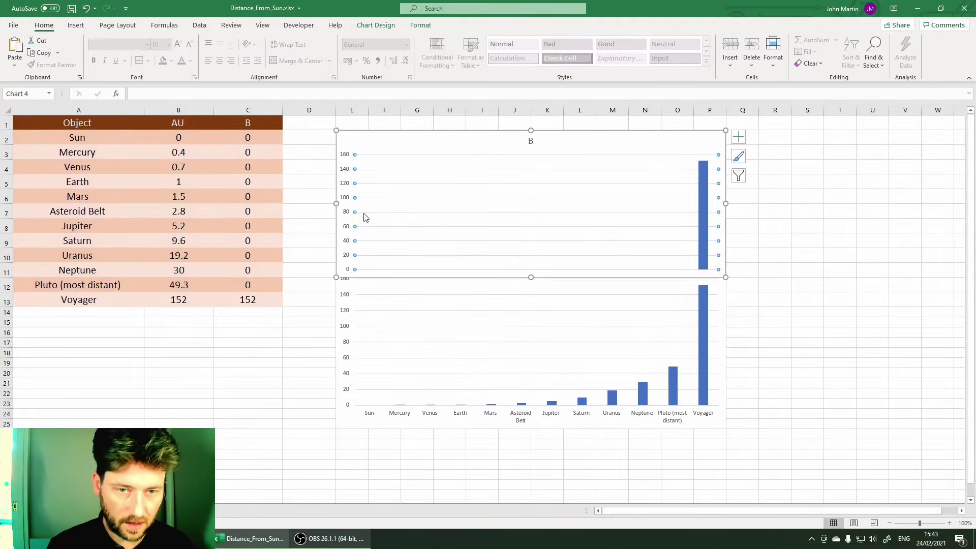
Scale the upper value axis from 149 to 152, major unit 1, minor 0.2.
right_click(348, 172)
left_click(386, 304)
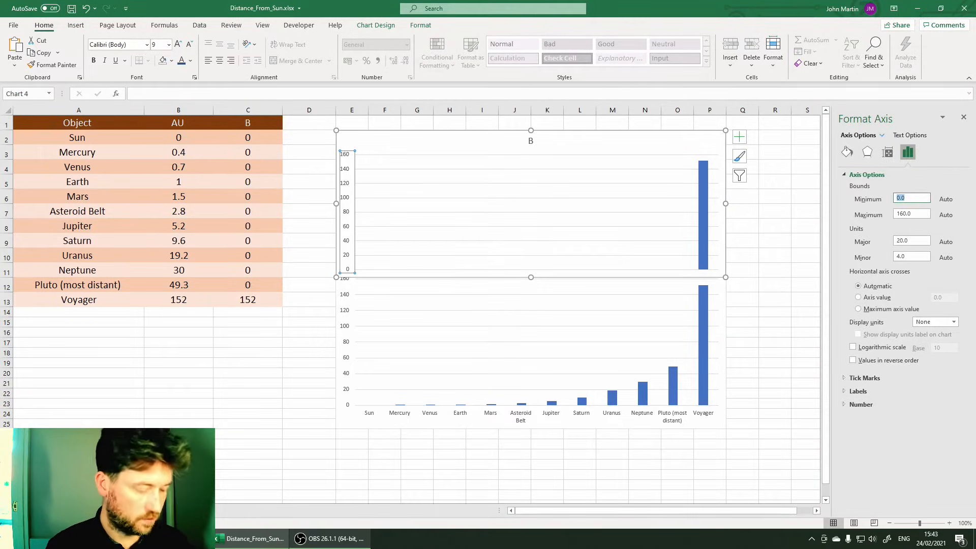
left_click(912, 215)
type("152")
left_click(911, 242)
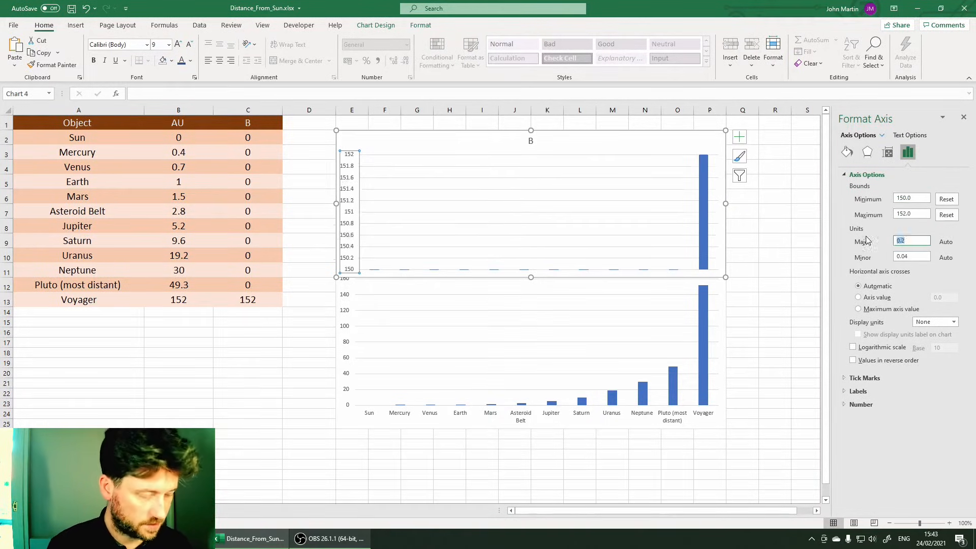
type("1")
left_click(912, 257)
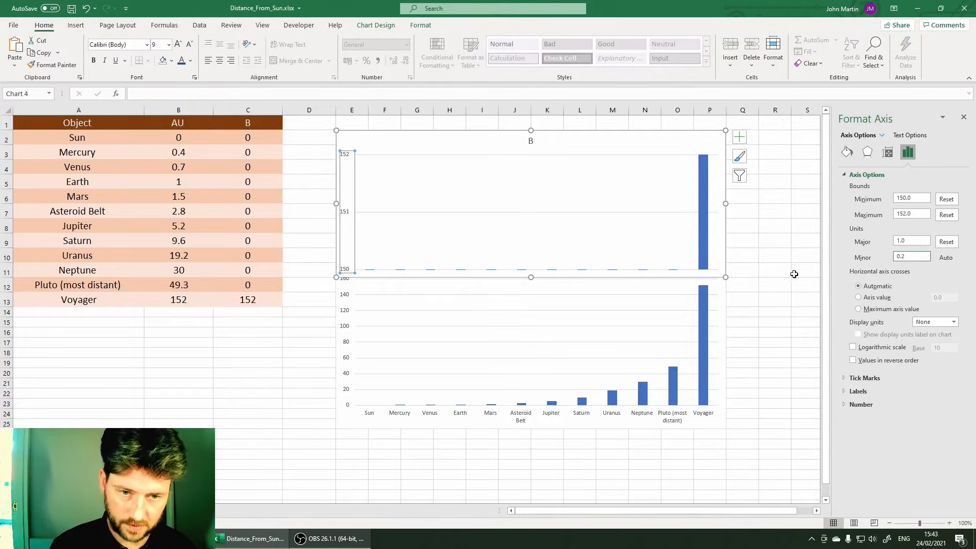
left_click(912, 199)
type("149")
key("Return")
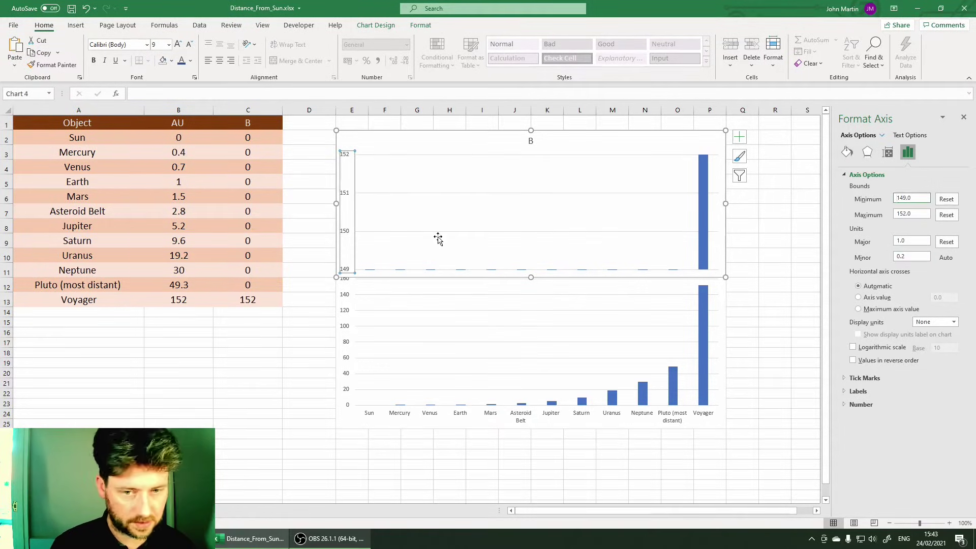
Make the upper chart shorter from its bottom edge.
left_click(690, 261)
left_click(729, 276, "alt")
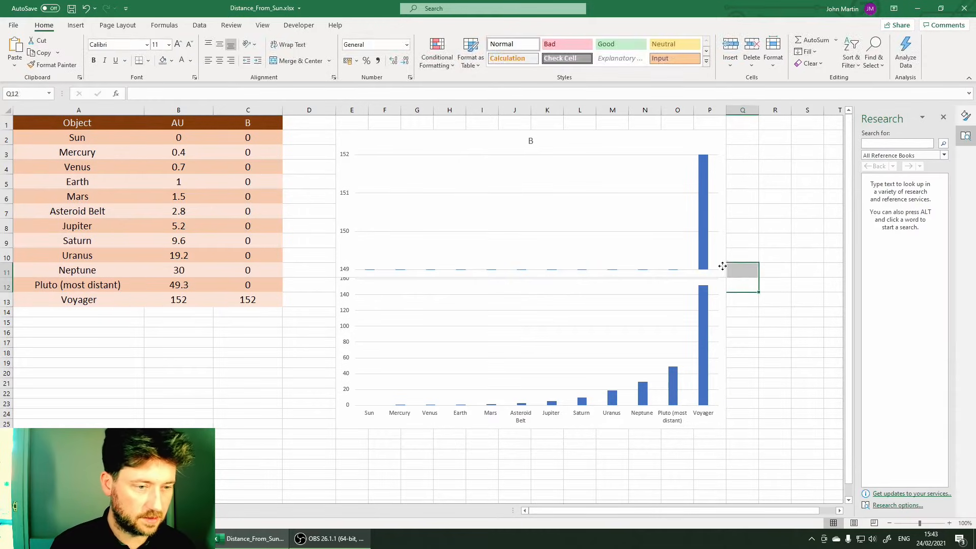
left_click_drag(727, 280, 726, 262)
left_click(944, 118)
Stretch the lower chart and its plot area taller behind the upper chart.
left_click(965, 119)
left_click(809, 181)
left_click(561, 328)
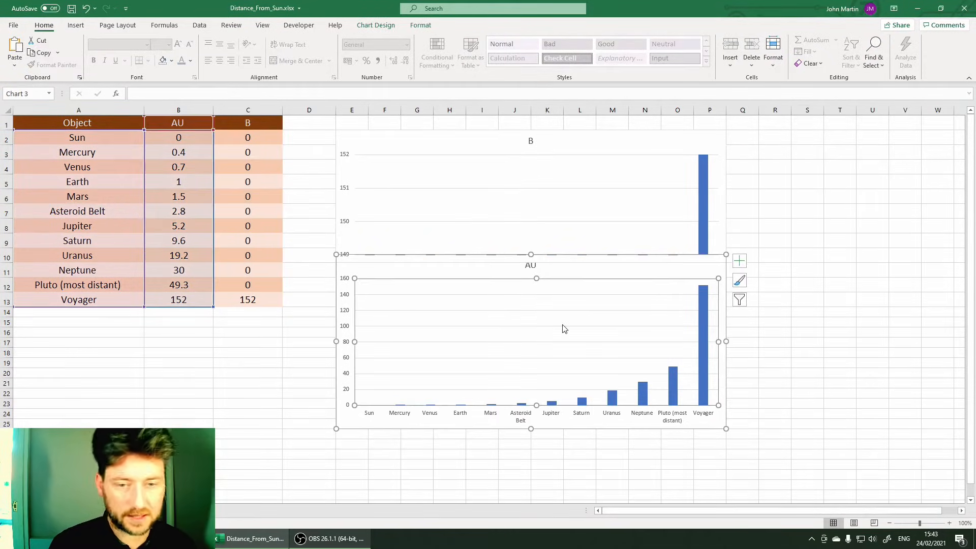
left_click_drag(337, 254, 337, 158)
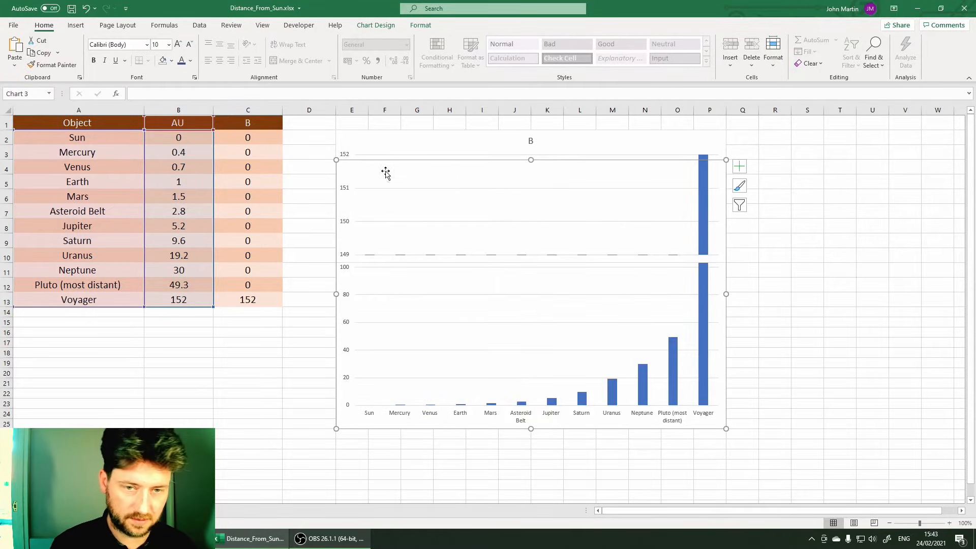
left_click(795, 248)
left_click(544, 342)
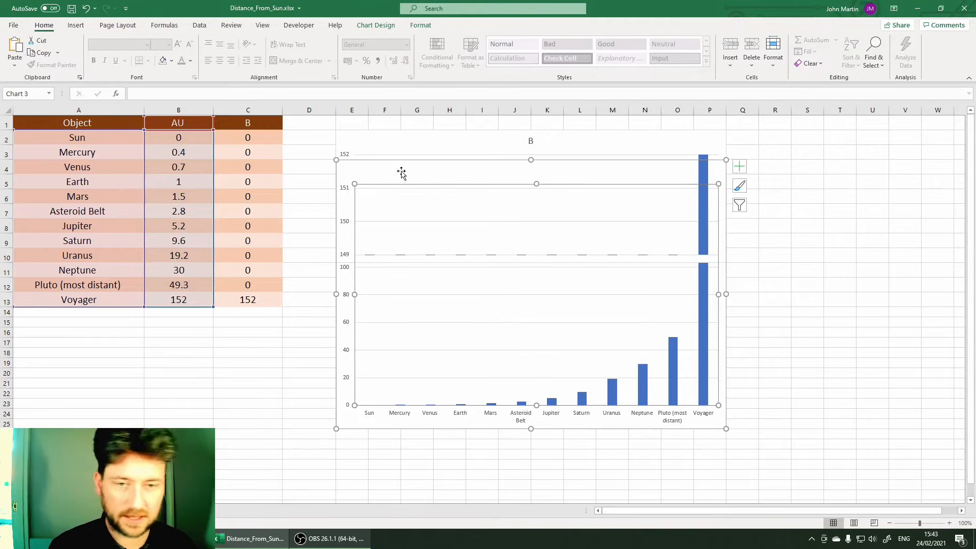
left_click_drag(337, 159, 334, 145)
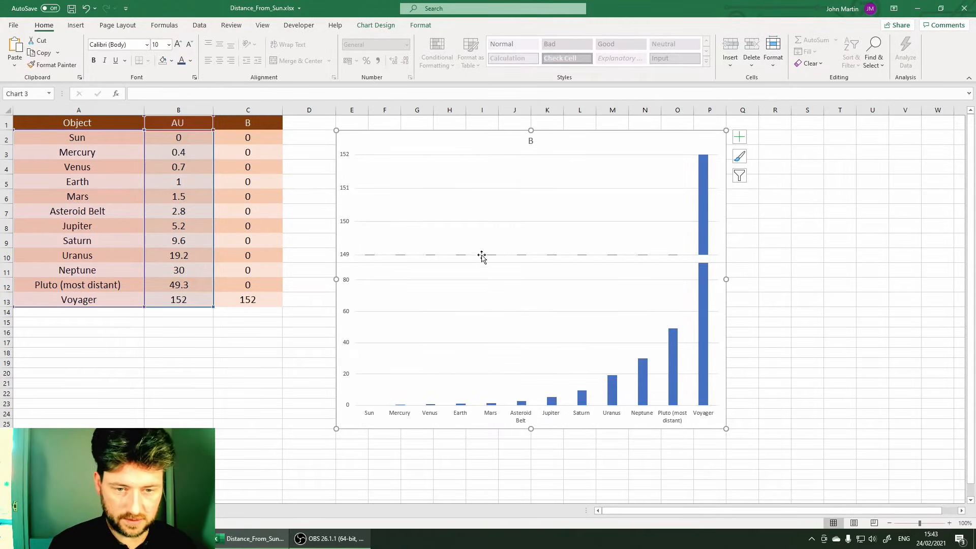
Cap the lower chart's value axis maximum at 100 (after trying 120).
left_click(347, 283)
right_click(346, 282)
left_click(383, 408)
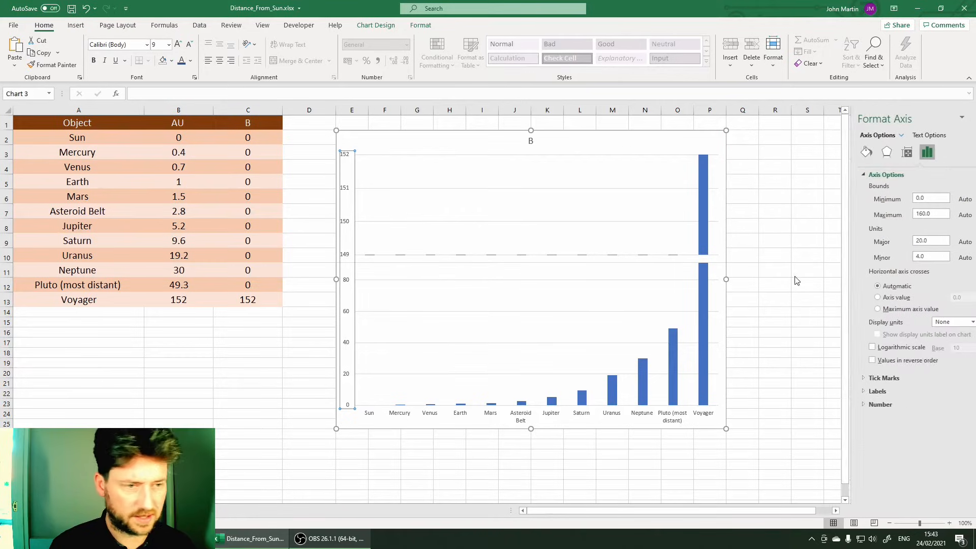
double_click(912, 214)
type("120")
key("Return")
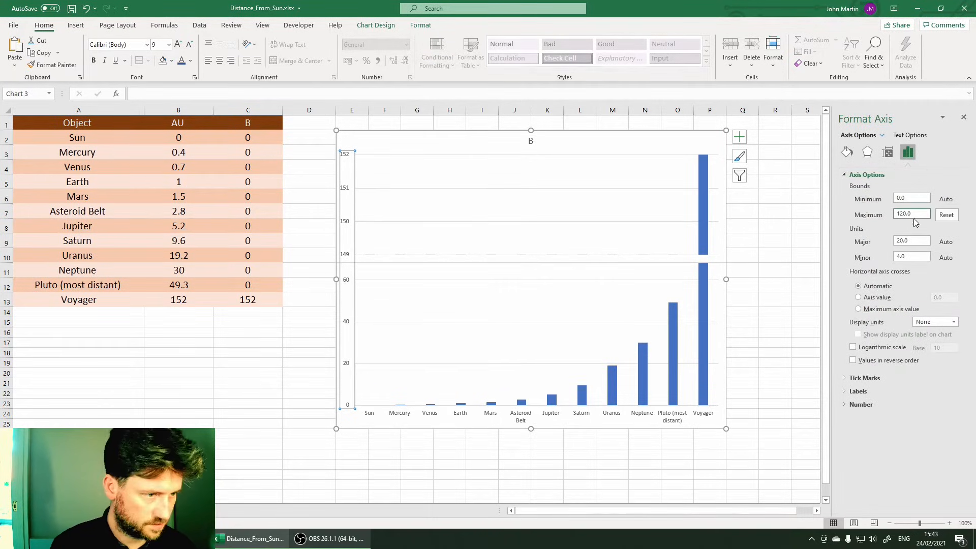
type("100")
key("Return")
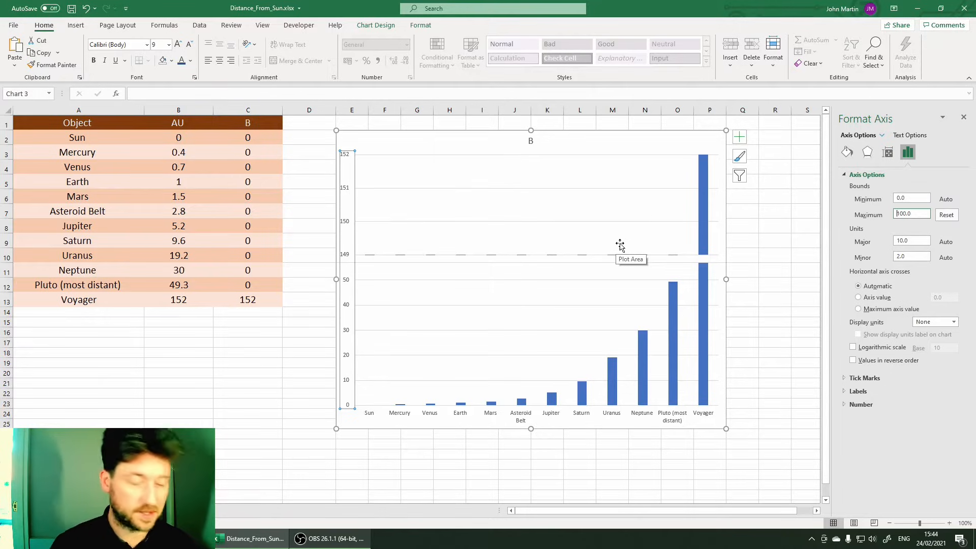
Select the upper chart's plot area for formatting.
left_click(190, 284)
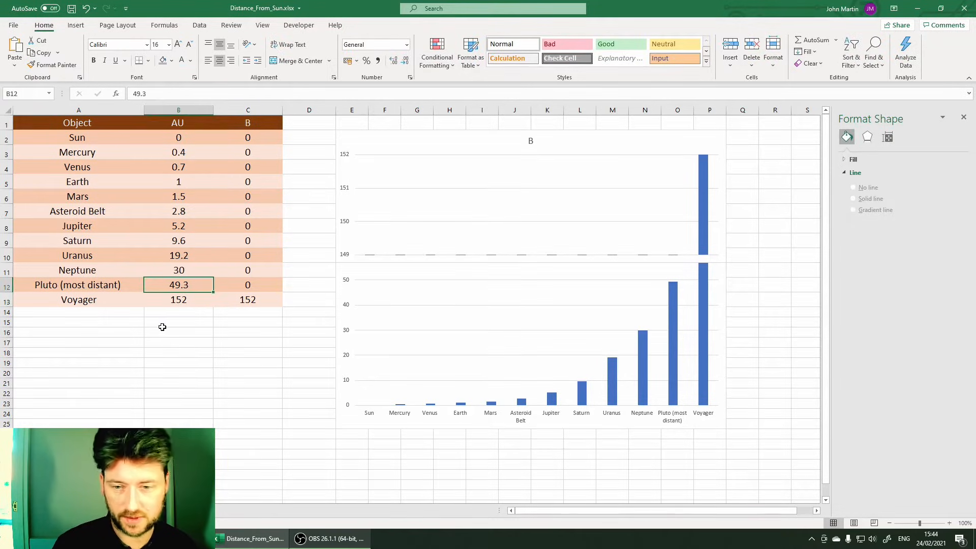
left_click(775, 286)
left_click(664, 262)
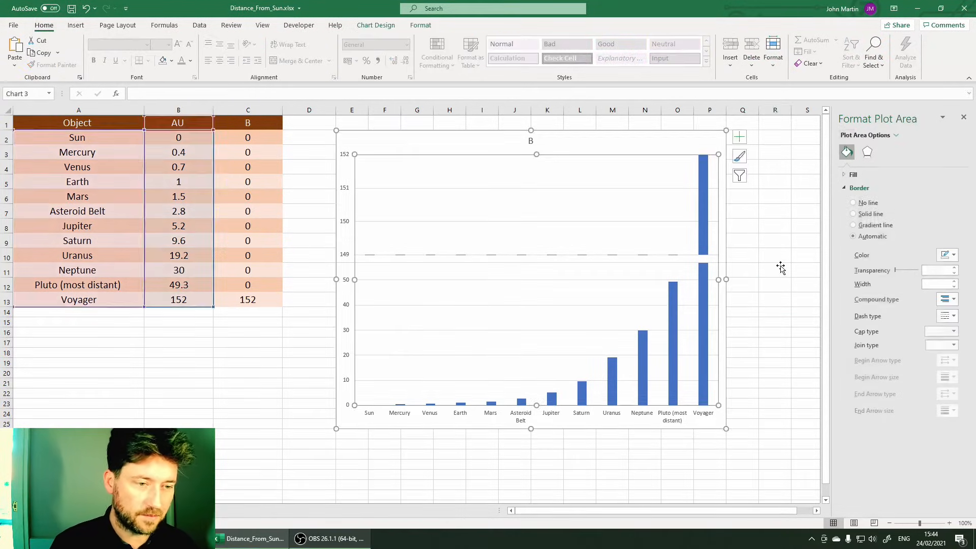
left_click(507, 252)
left_click(671, 244)
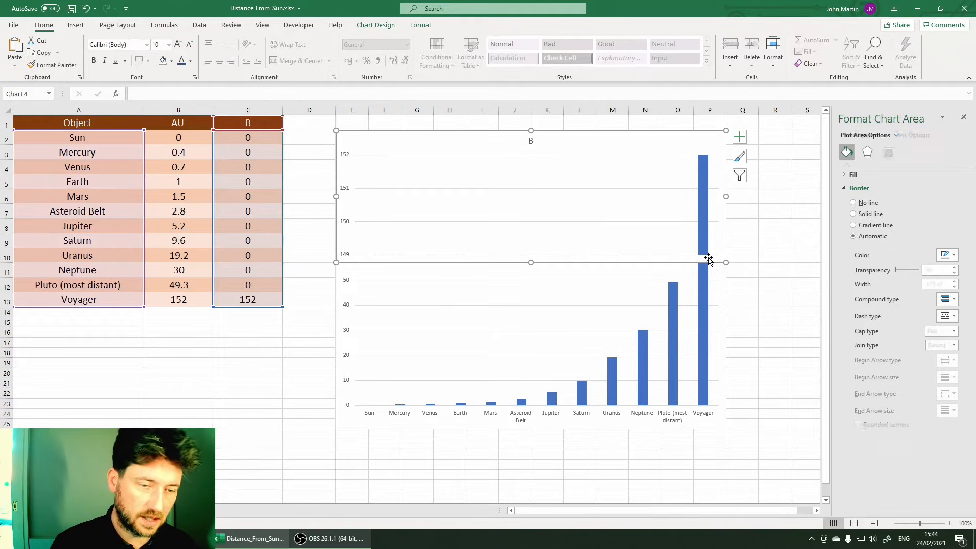
left_click(626, 254)
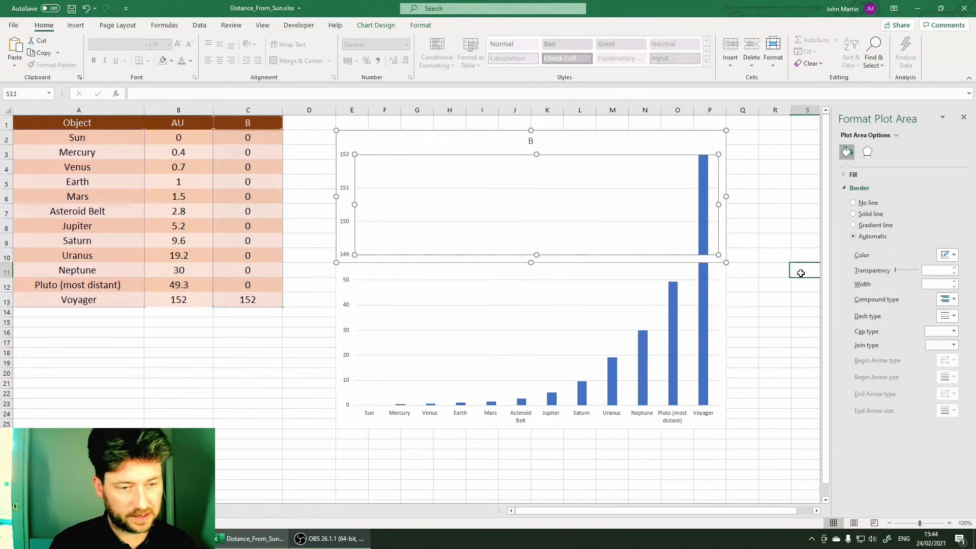
Set the upper chart's B series bars to No fill so the Voyager bar looks empty.
left_click(775, 229)
left_click(641, 255)
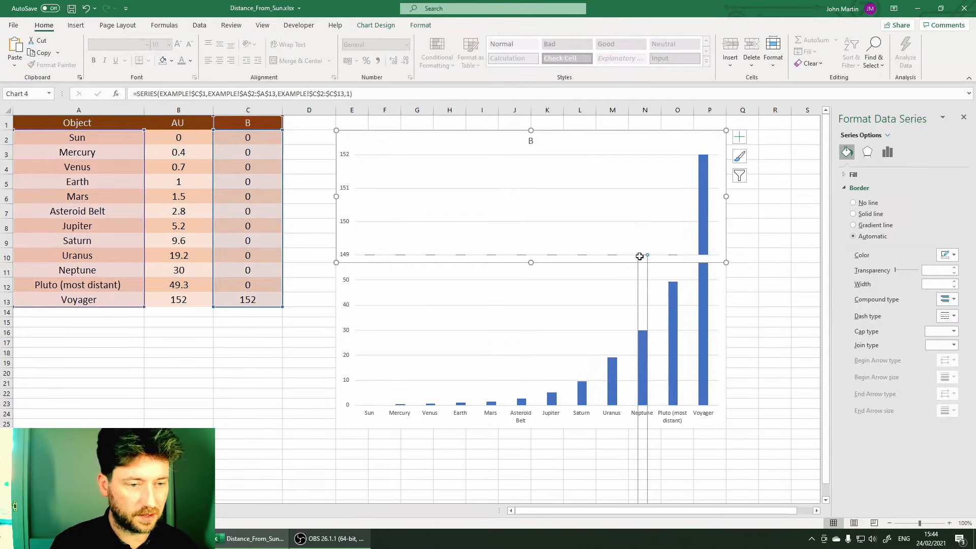
left_click(671, 258)
left_click(671, 258)
left_click(775, 250)
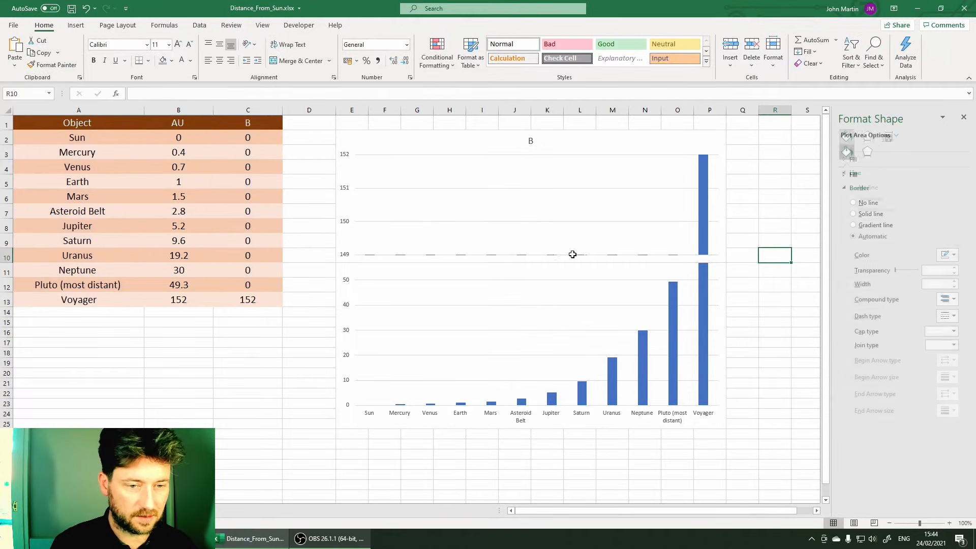
left_click(523, 254)
left_click(524, 255)
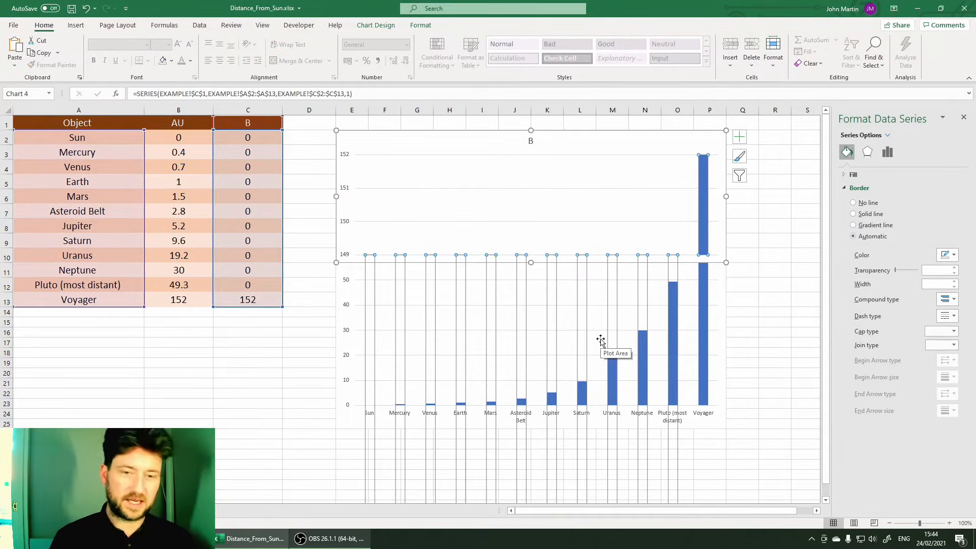
left_click(853, 174)
left_click(865, 191)
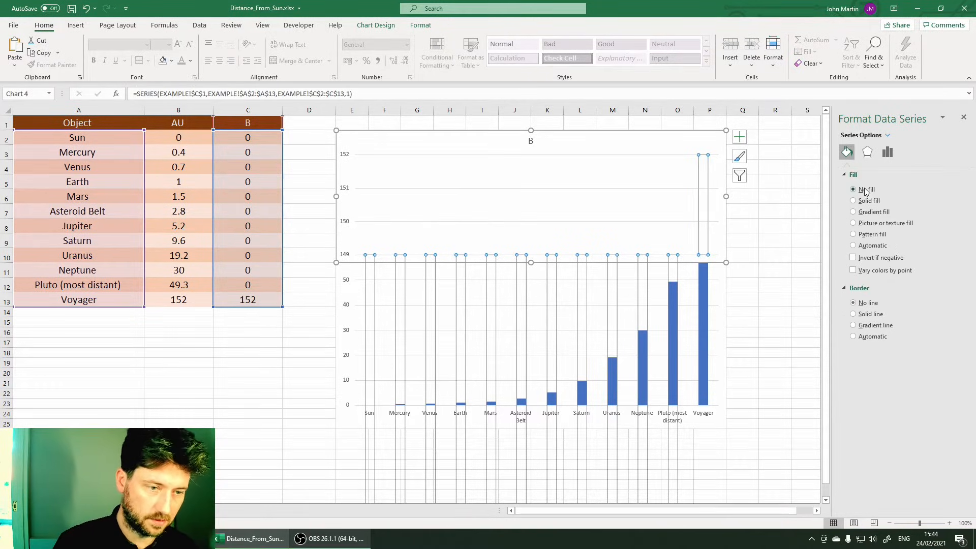
left_click(763, 267)
left_click(708, 244)
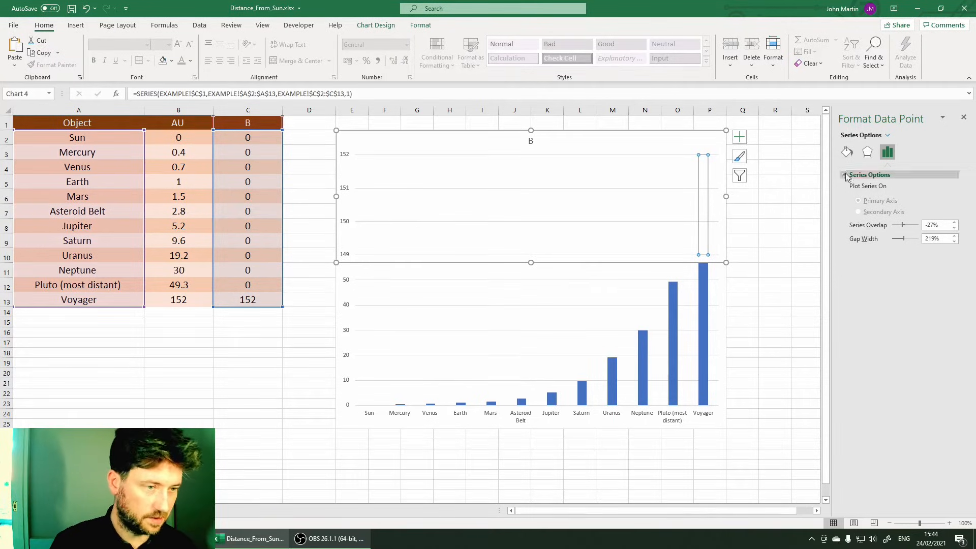
Give the upper Voyager bar a solid dark blue fill.
left_click(848, 152)
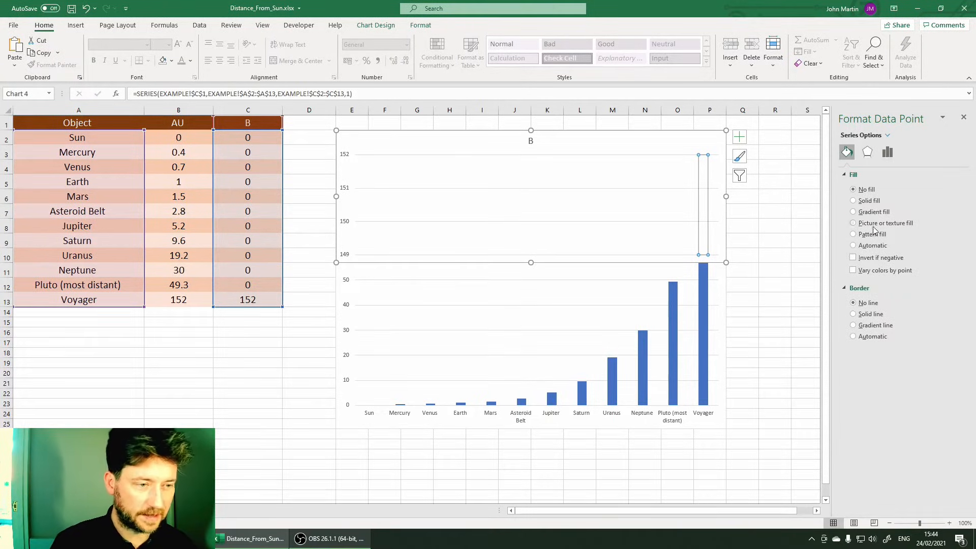
left_click(854, 201)
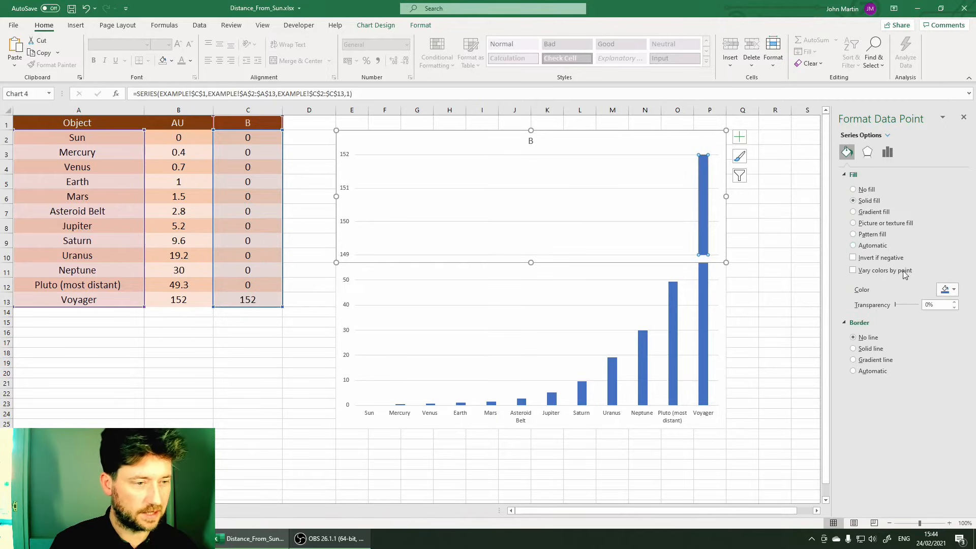
left_click(946, 290)
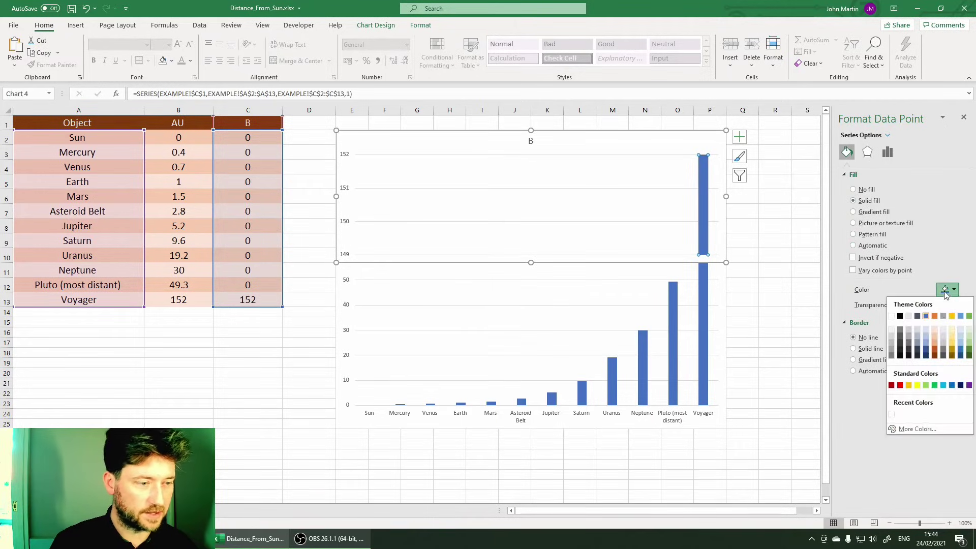
left_click(931, 357)
left_click(806, 343)
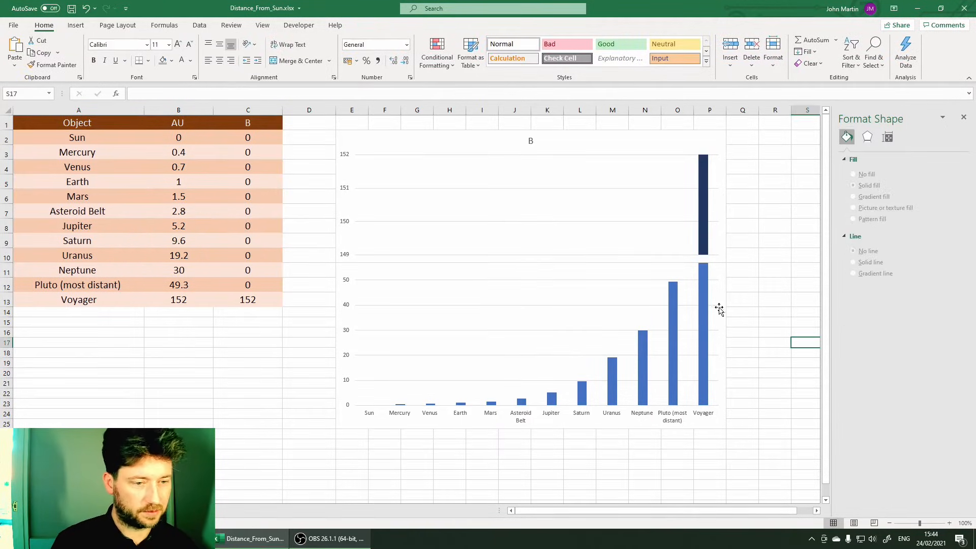
Colour the lower Voyager column dark blue to match.
left_click(704, 302)
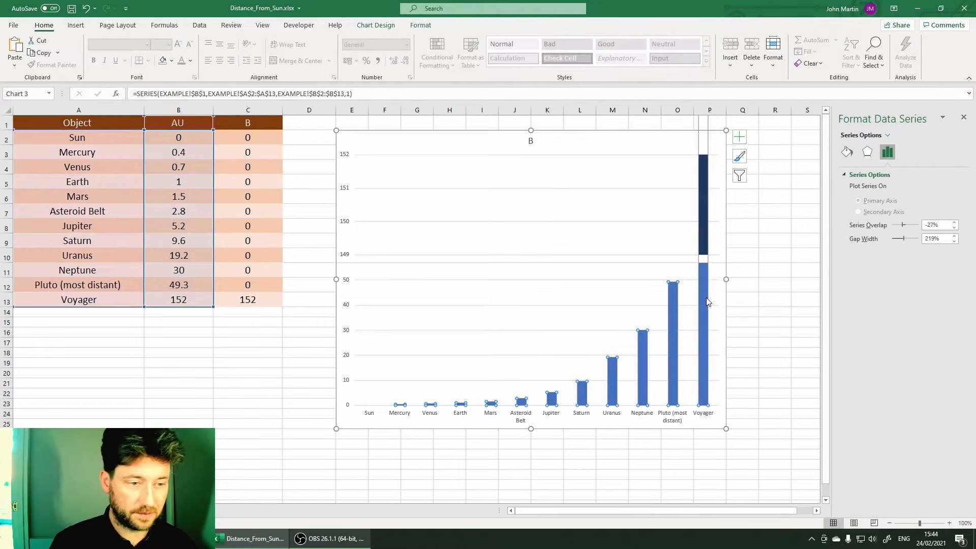
left_click(848, 152)
left_click(948, 290)
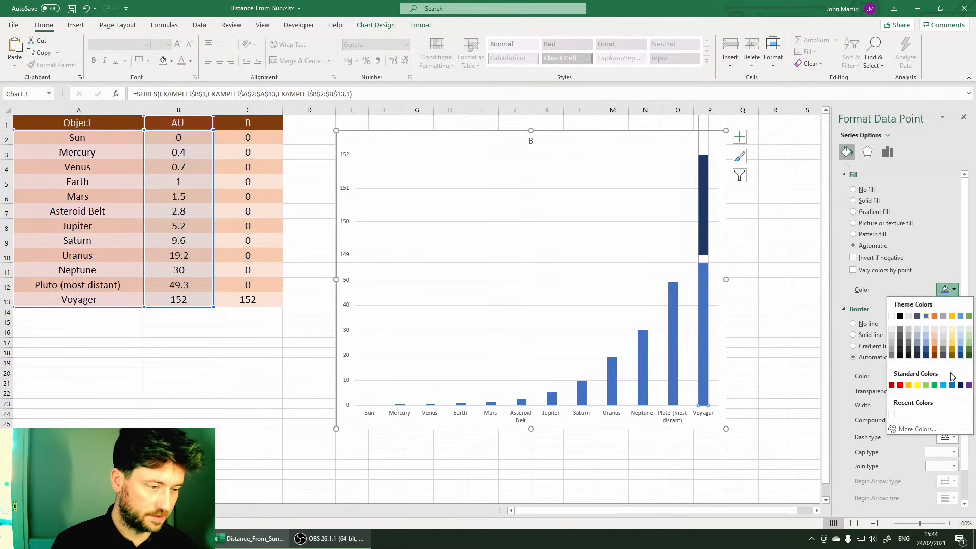
left_click(961, 385)
left_click(800, 324)
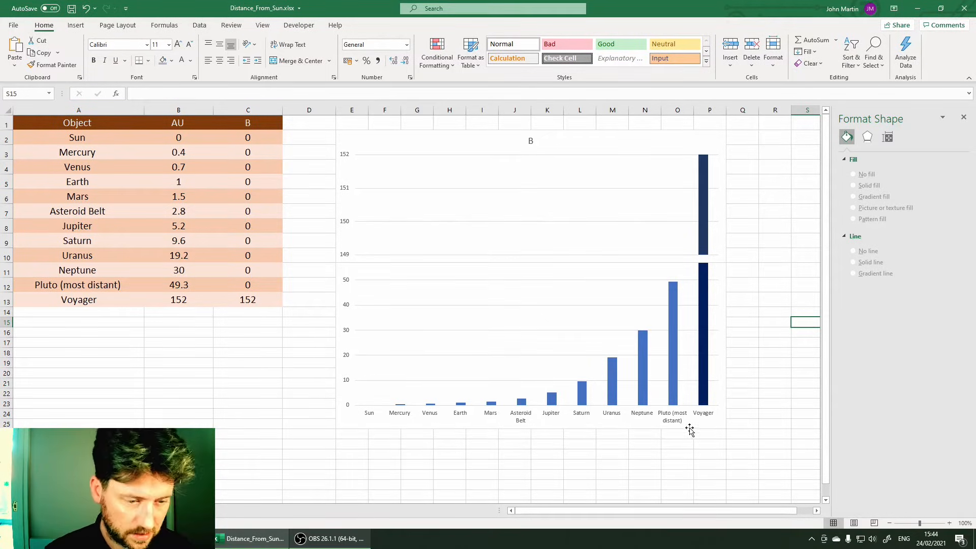
Shorten the 'Pluto (most distant)' label in A12 to just 'Pluto'.
left_click(79, 300)
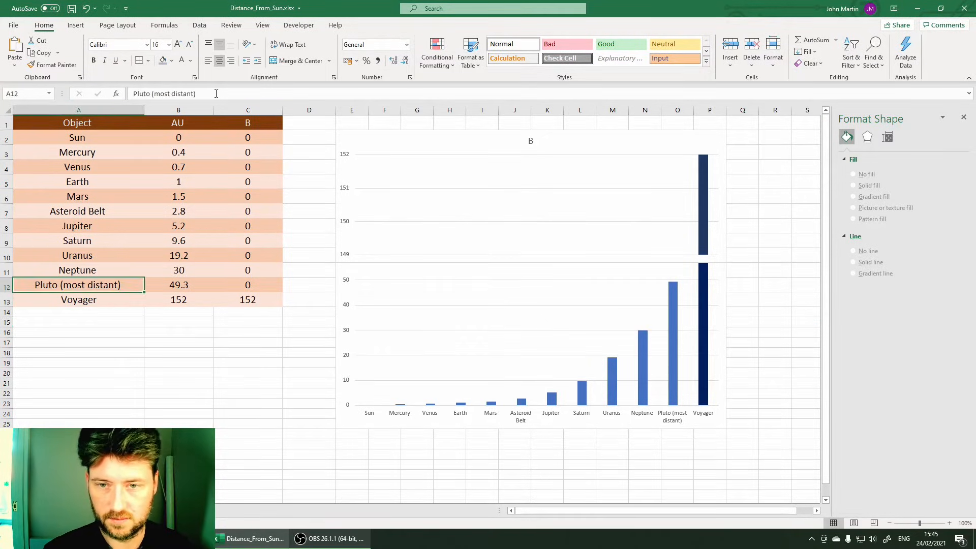
left_click_drag(150, 93, 197, 93)
key("Delete")
key("Return")
Enlarge the font of the lower chart's category axis labels.
left_click(526, 414)
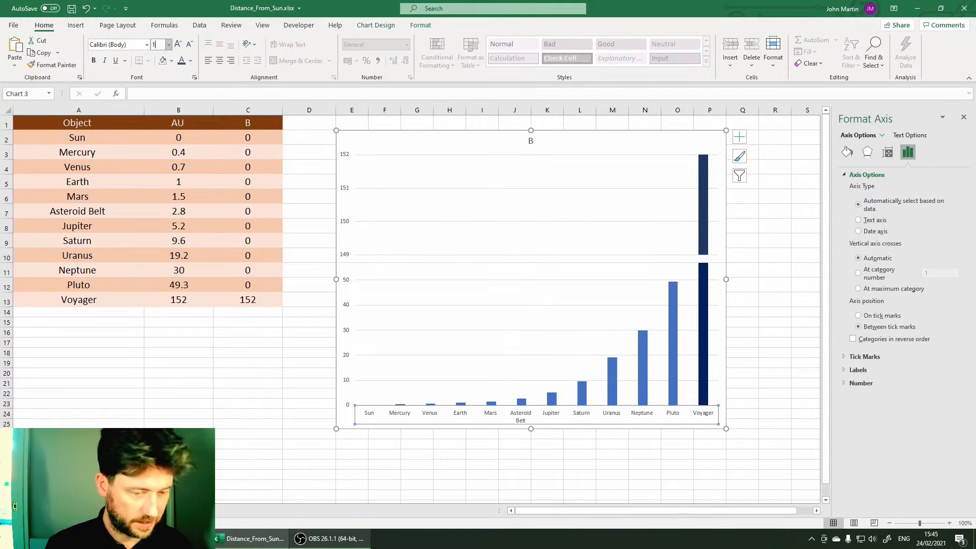
left_click(159, 44)
type("5")
key("Return")
left_click(759, 318)
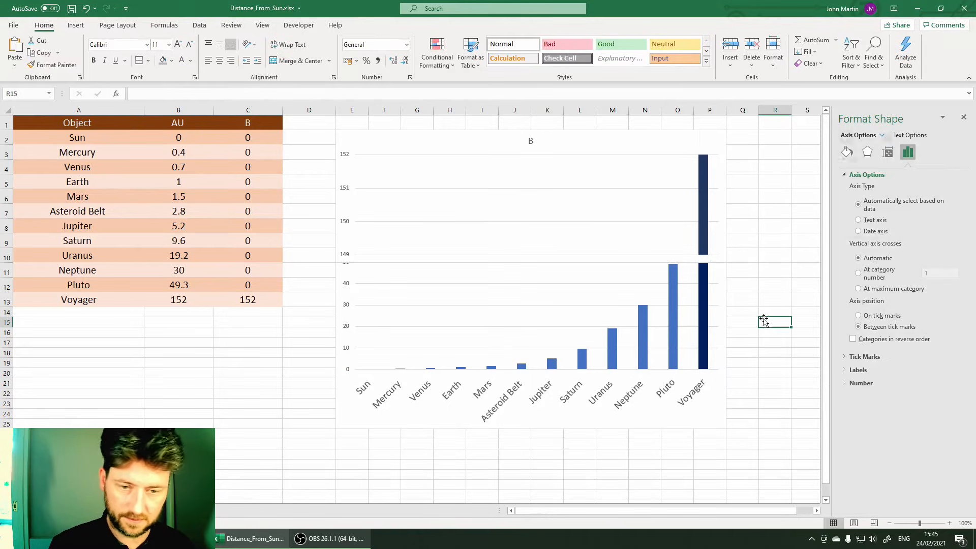
Raise the lower value axis maximum to 90, then 100.
left_click(532, 271)
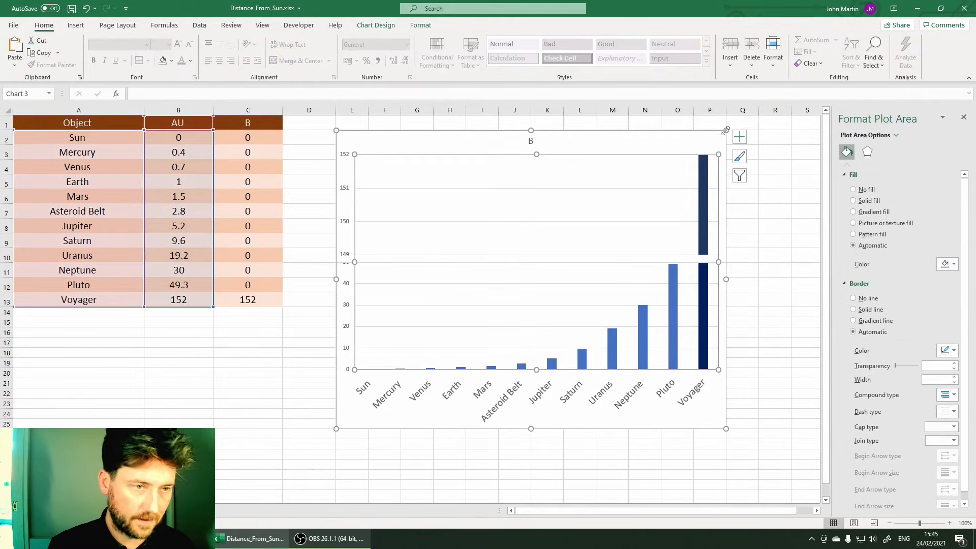
key("alt")
left_click(347, 298)
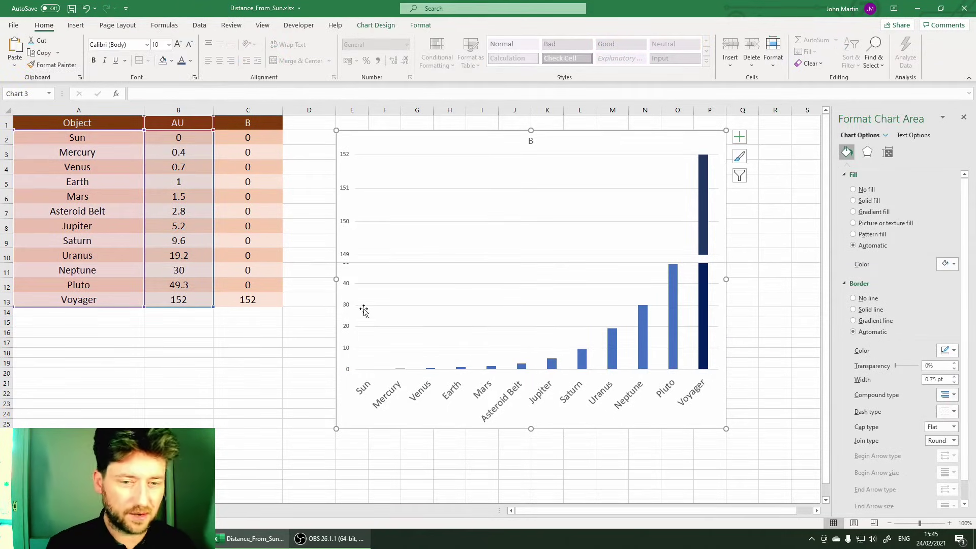
left_click(348, 284)
left_click(908, 152)
left_click(862, 175)
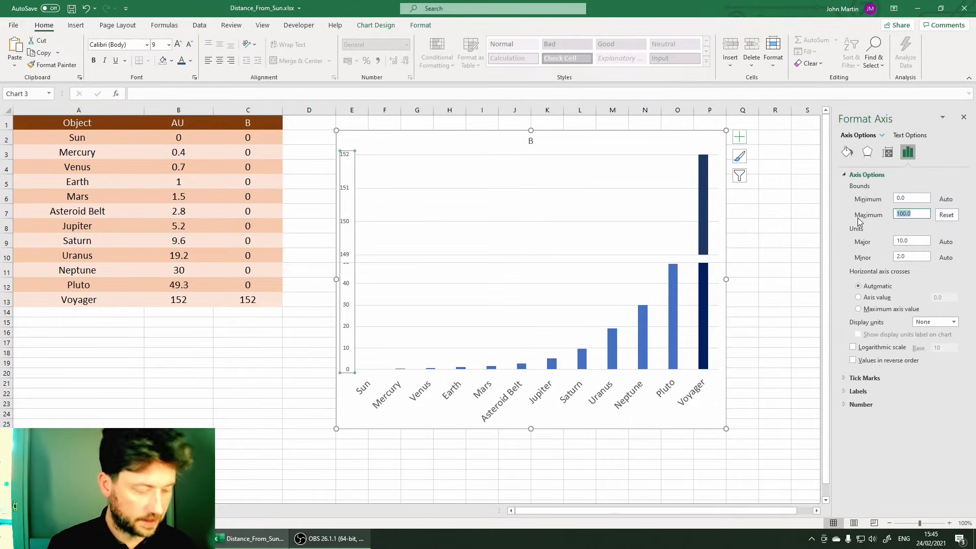
key("Return")
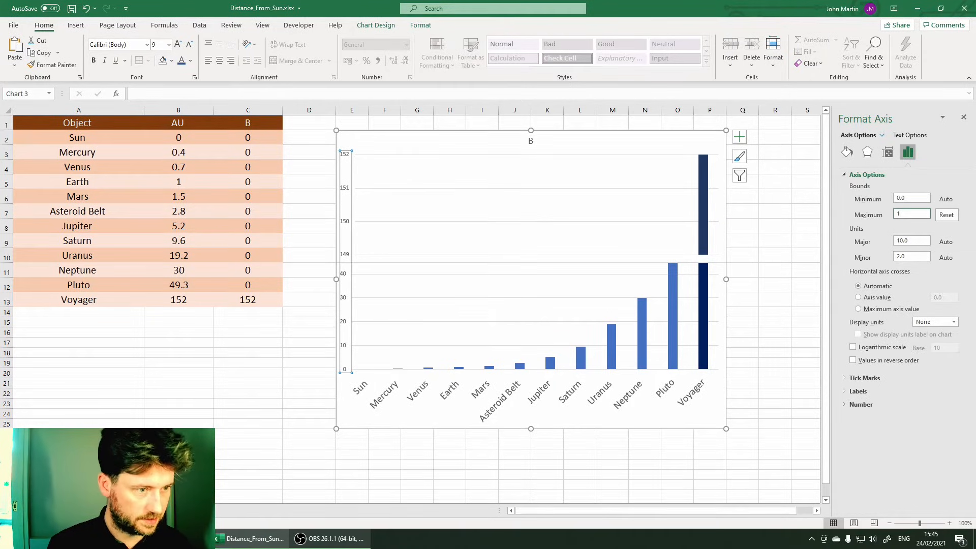
type("00")
key("Return")
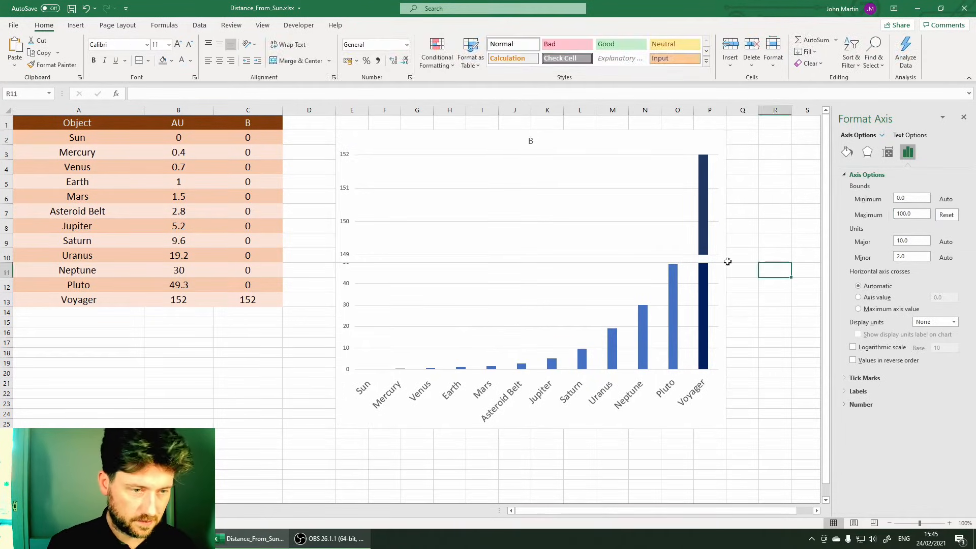
Set the lower value axis maximum to 110 (via 120) and minimum to 0.
left_click(717, 252)
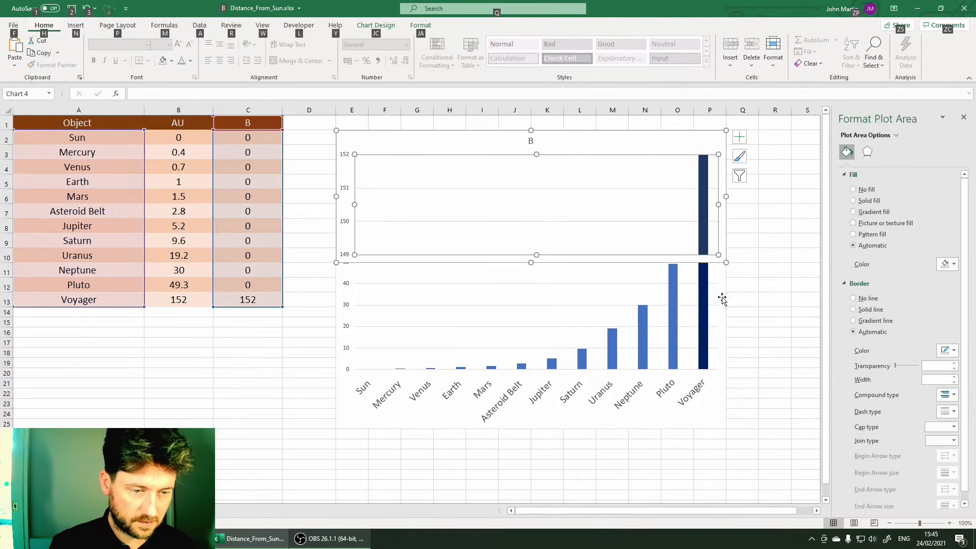
left_click(724, 431)
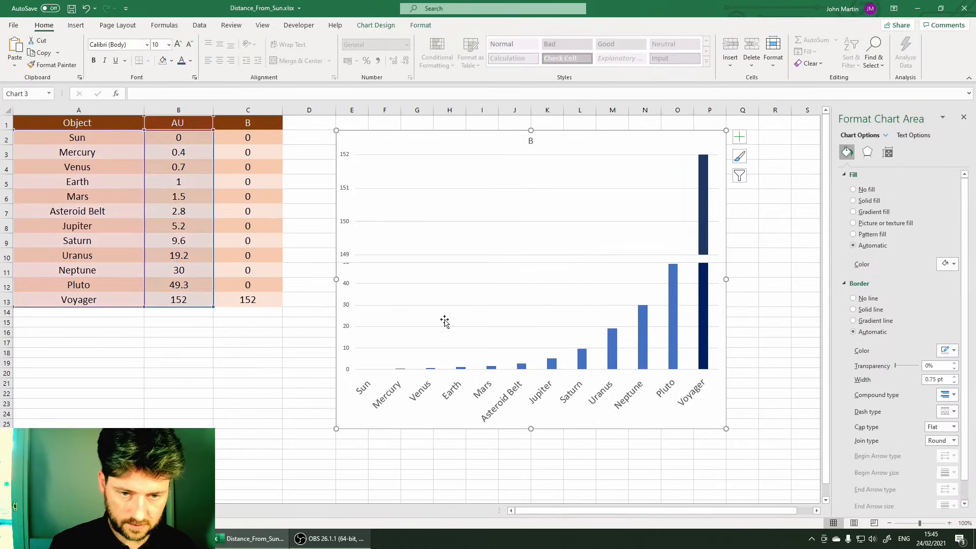
left_click(424, 306)
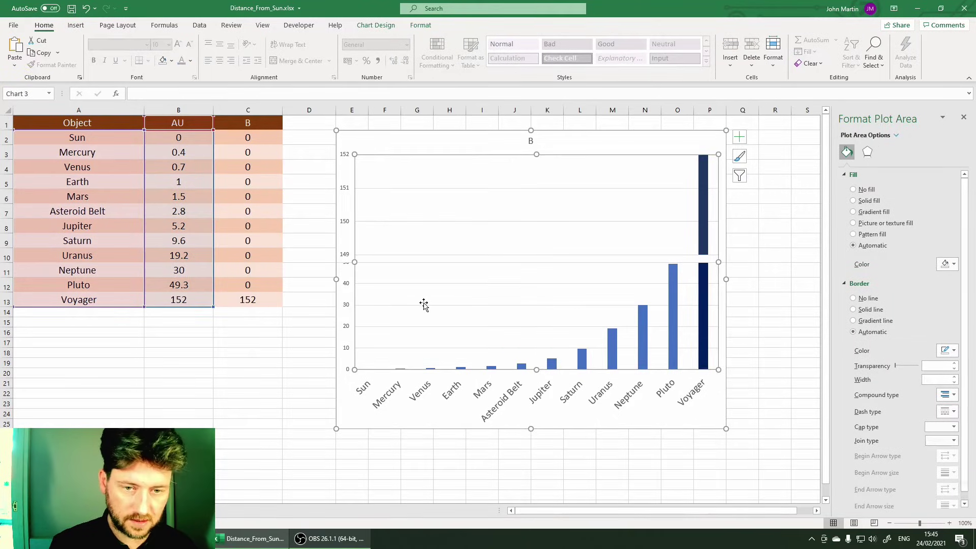
key("Escape")
left_click(347, 288)
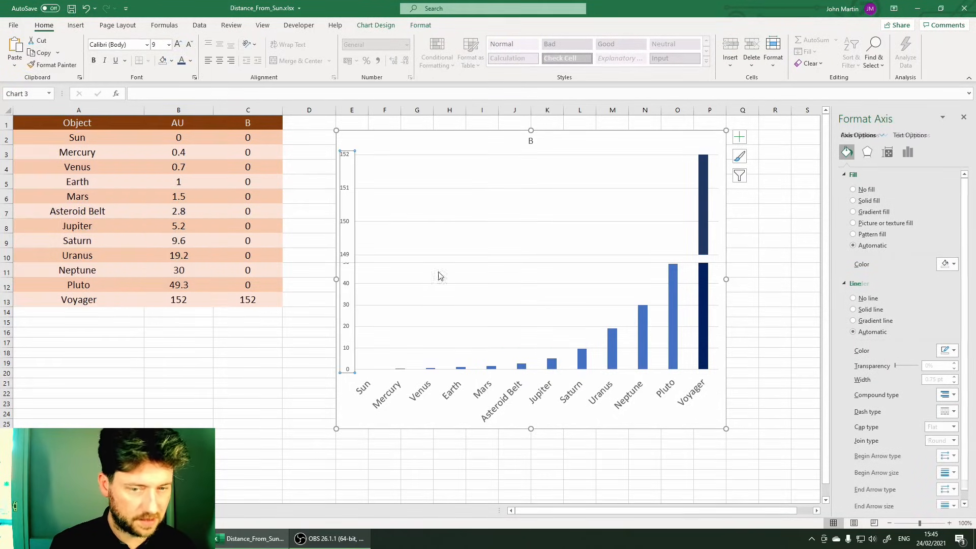
left_click(908, 153)
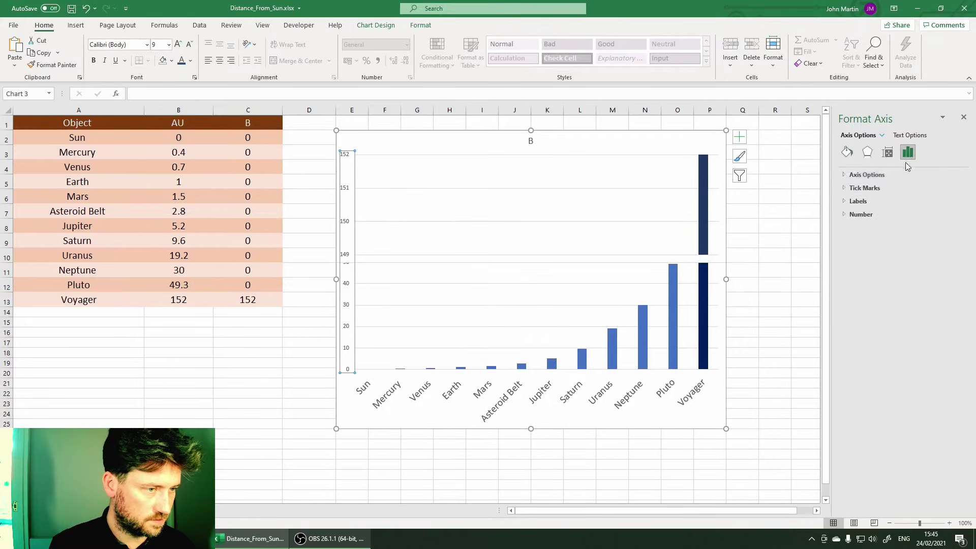
left_click(855, 177)
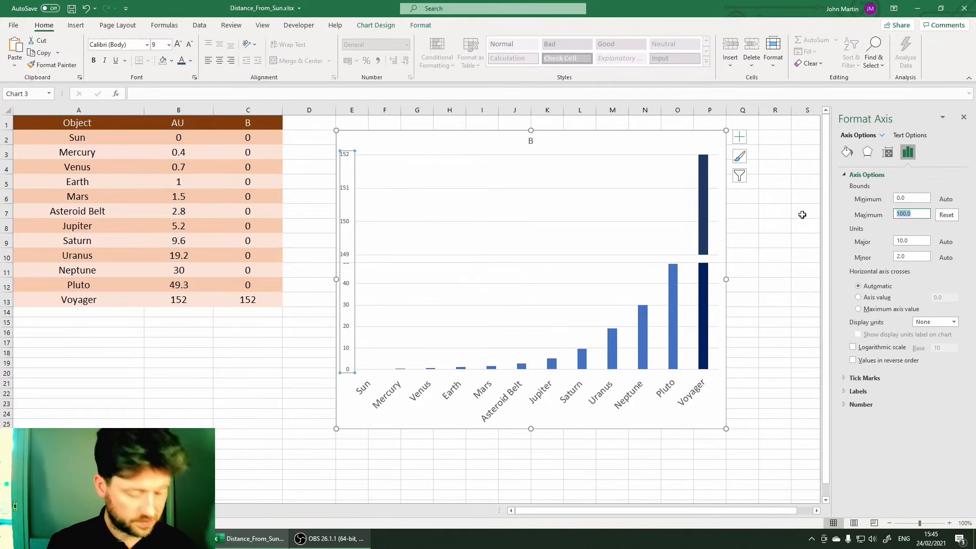
type("120")
key("Return")
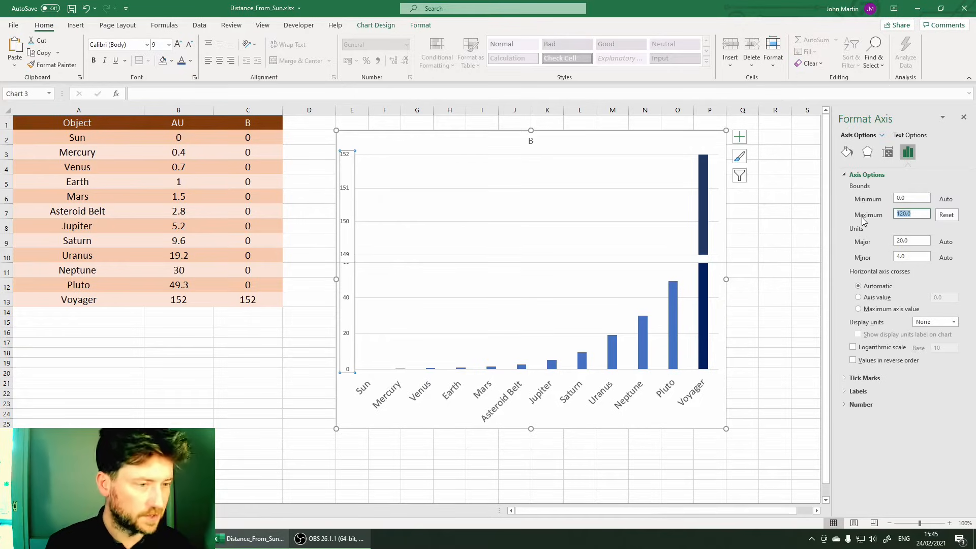
type("10")
key("Return")
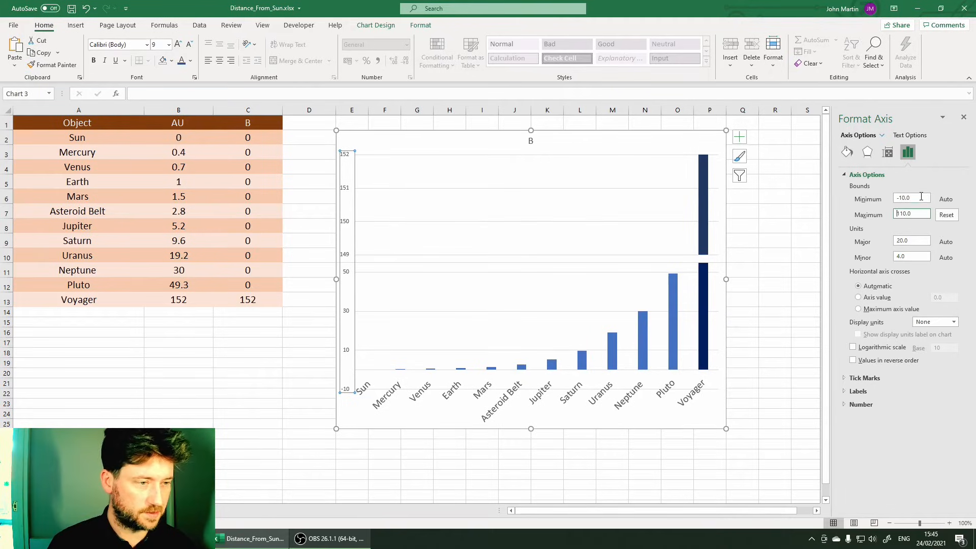
type("0")
key("Return")
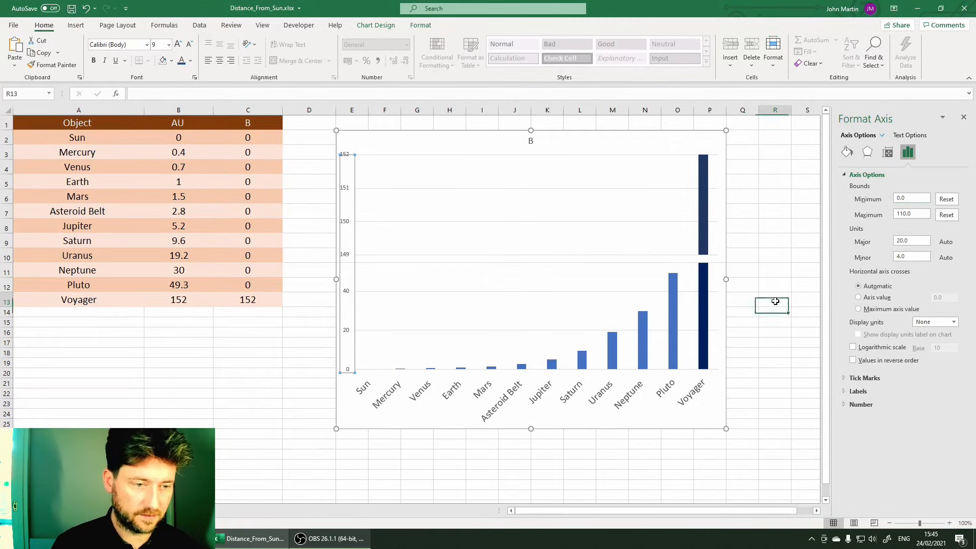
left_click(774, 300)
Try maxima 115, 120, 130, set major unit 10, and settle on maximum 110.
left_click(347, 292)
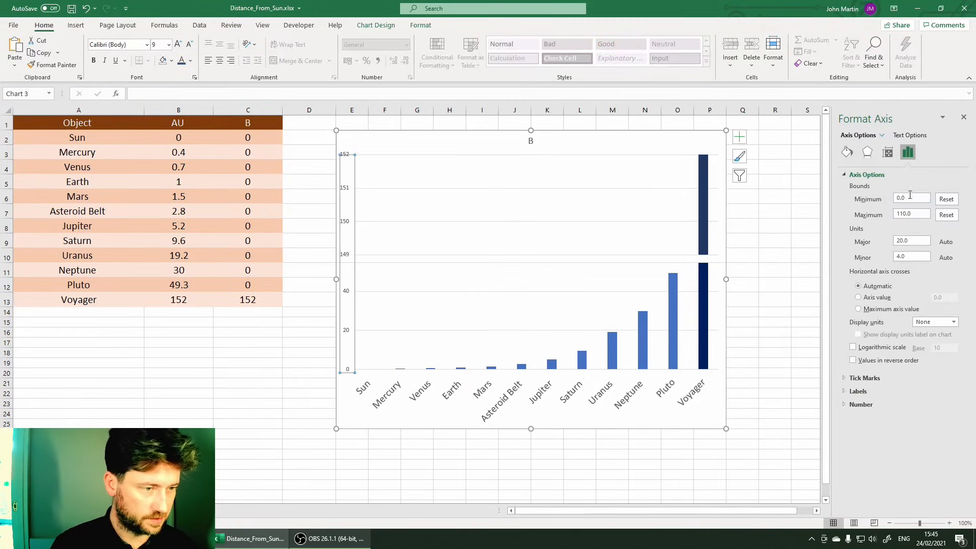
type("15")
key("Return")
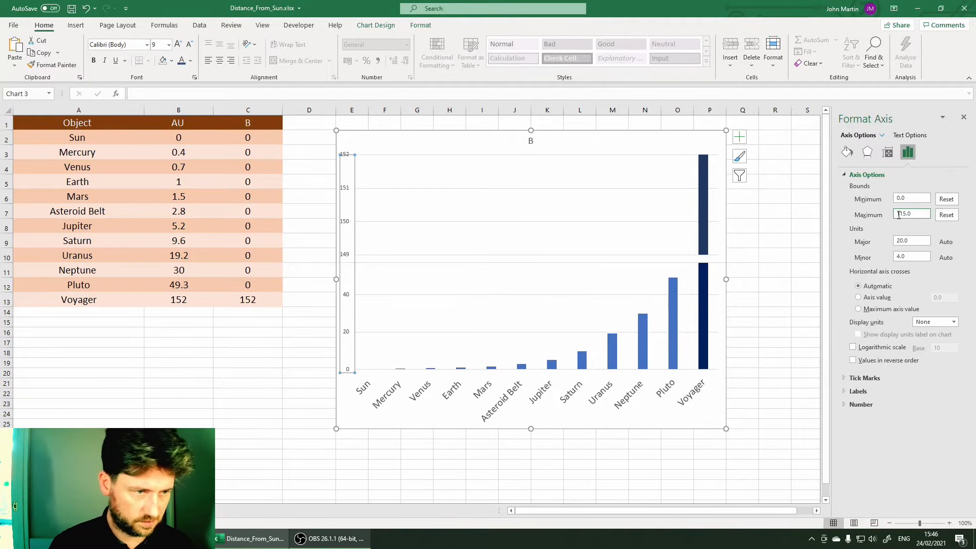
type("20")
key("Return")
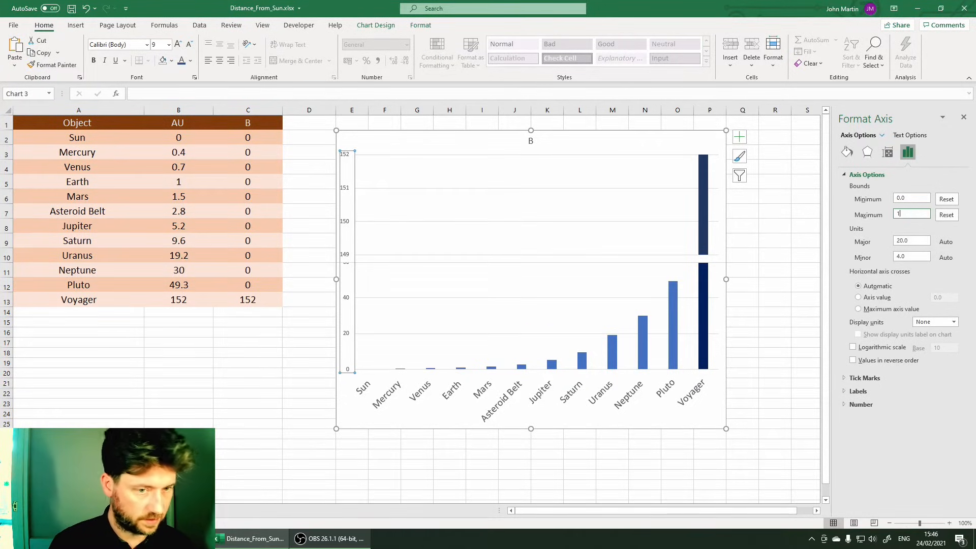
type("50")
type("10")
key("Return")
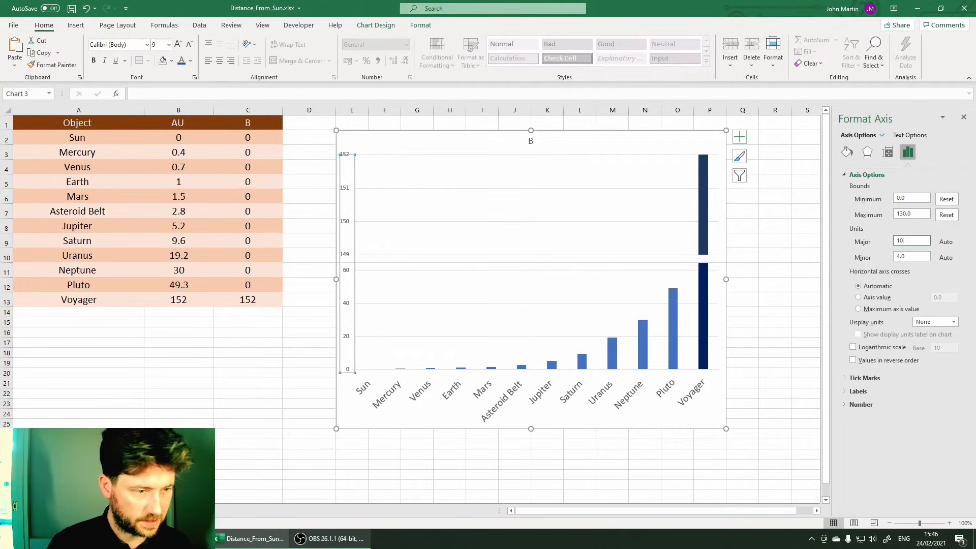
key("Return")
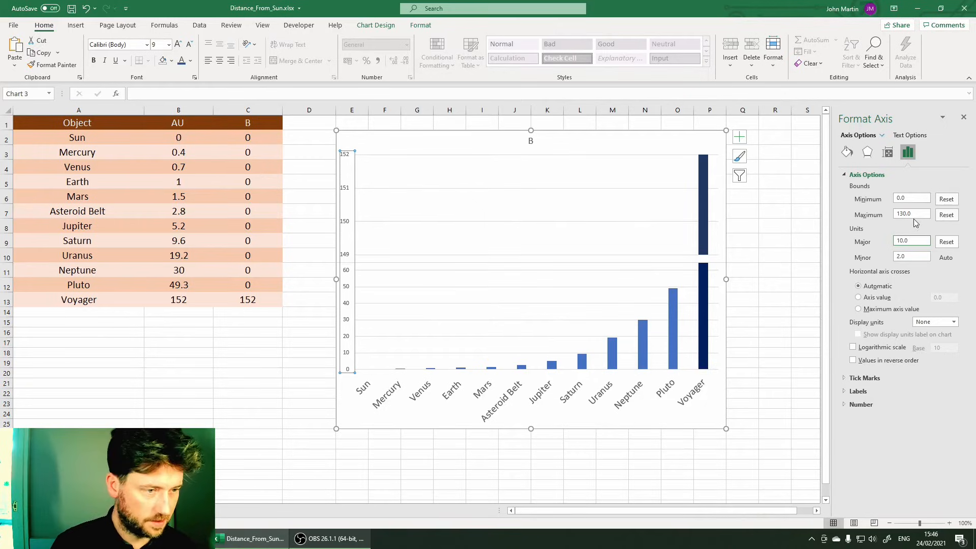
left_click(911, 214)
type("10")
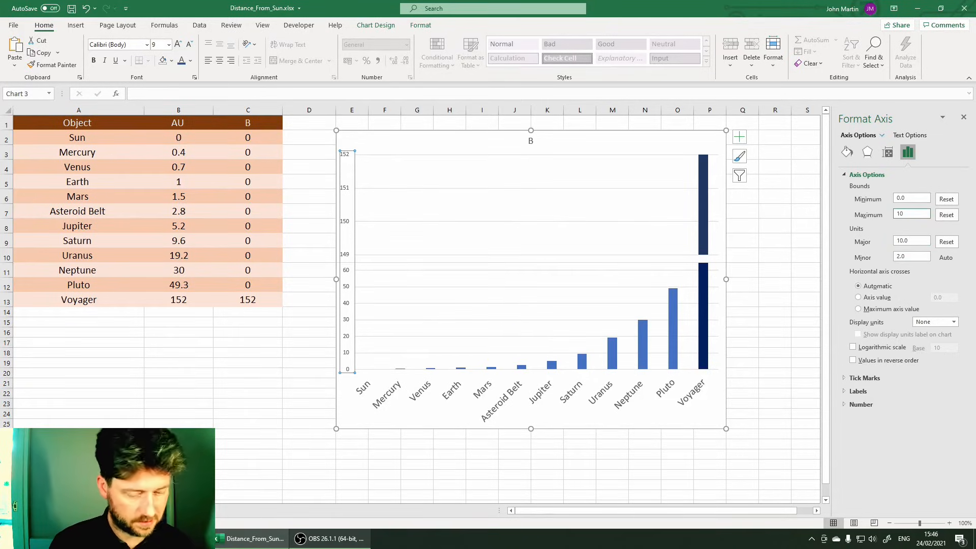
type("10")
key("Return")
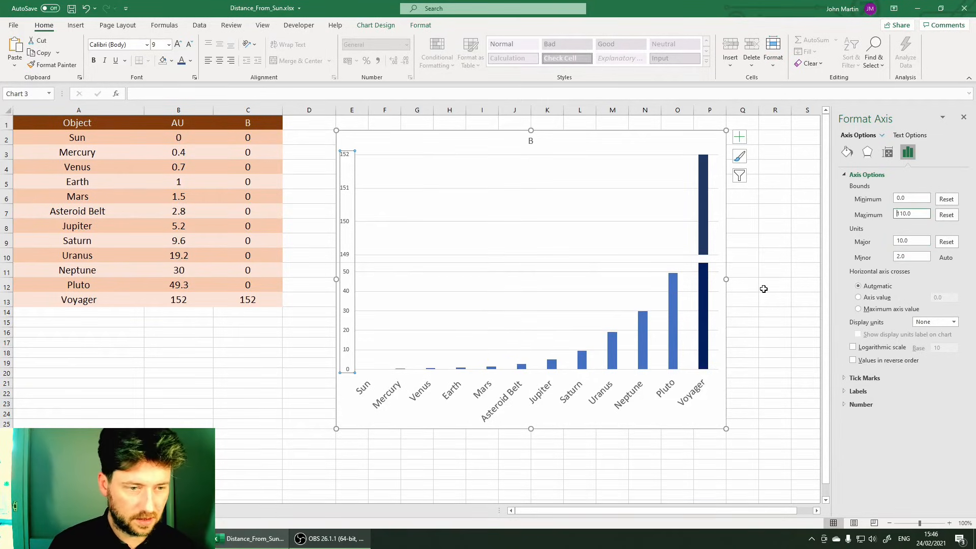
left_click(764, 290)
left_click(776, 311)
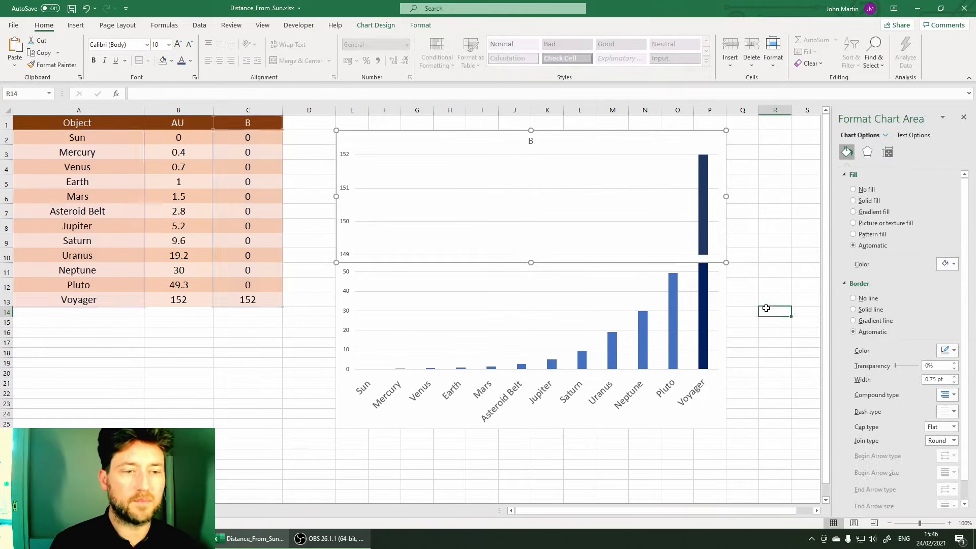
Set the upper chart's Shape Outline to No Outline so its border disappears.
left_click(717, 237)
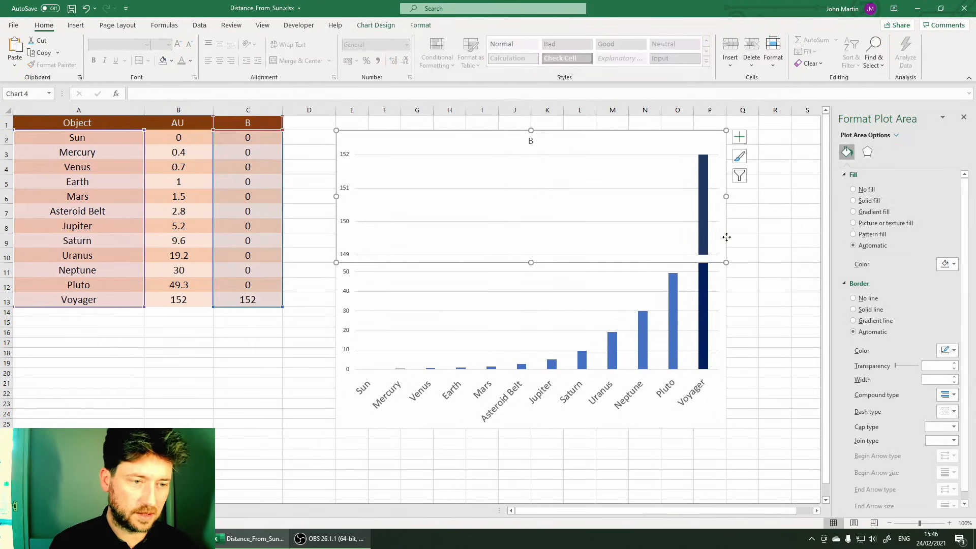
left_click(727, 238)
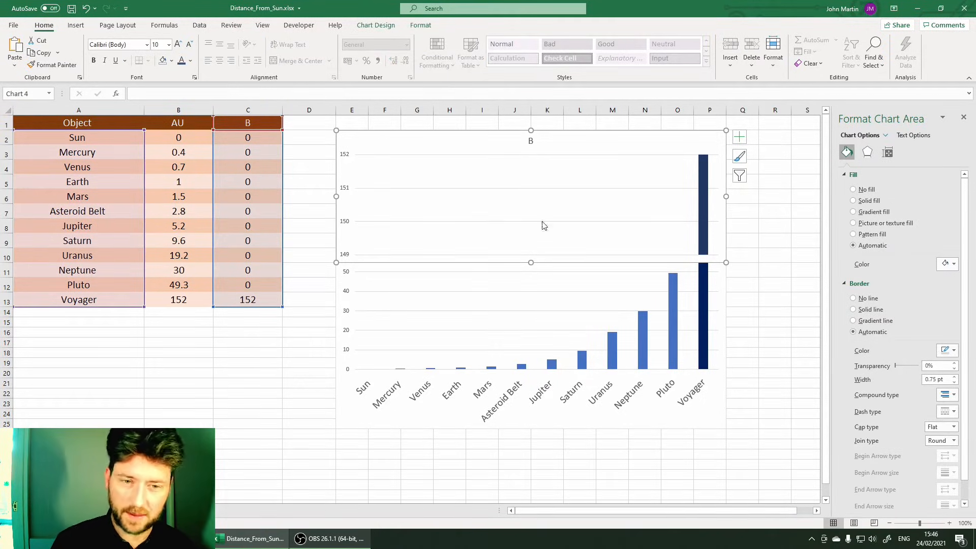
left_click(375, 25)
left_click(420, 24)
left_click(308, 211)
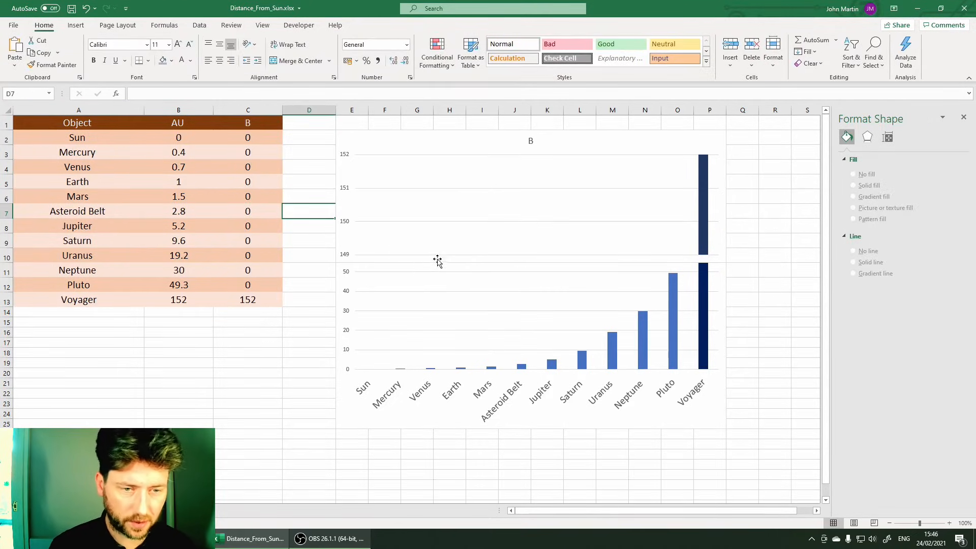
left_click(337, 236)
left_click(420, 24)
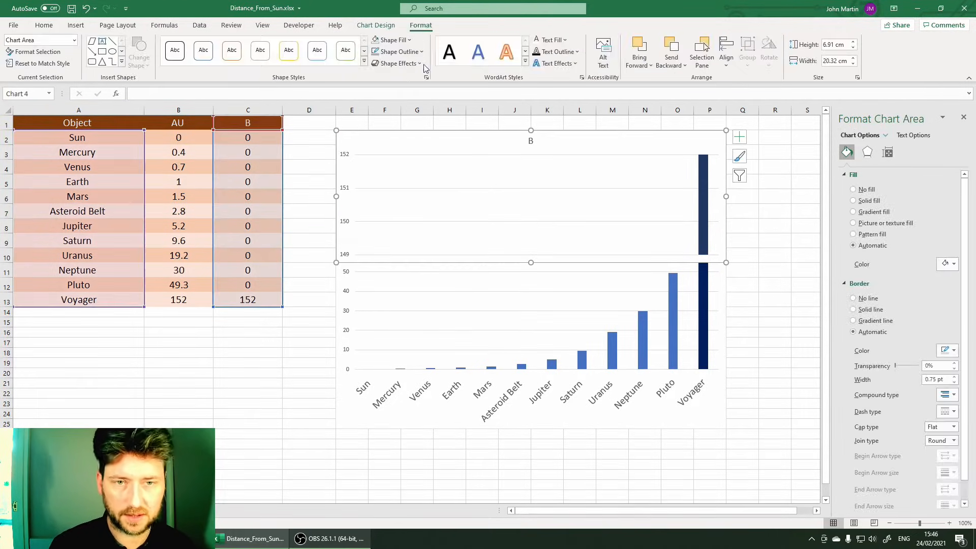
left_click(422, 51)
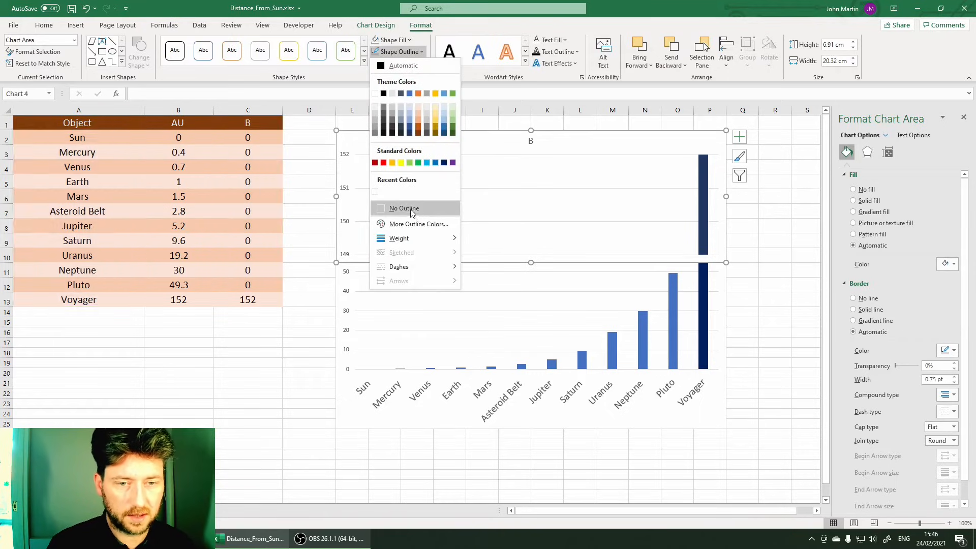
left_click(309, 285)
Set the lower chart's Shape Outline to No Outline as well, merging the pair visually.
left_click(338, 275)
left_click(421, 25)
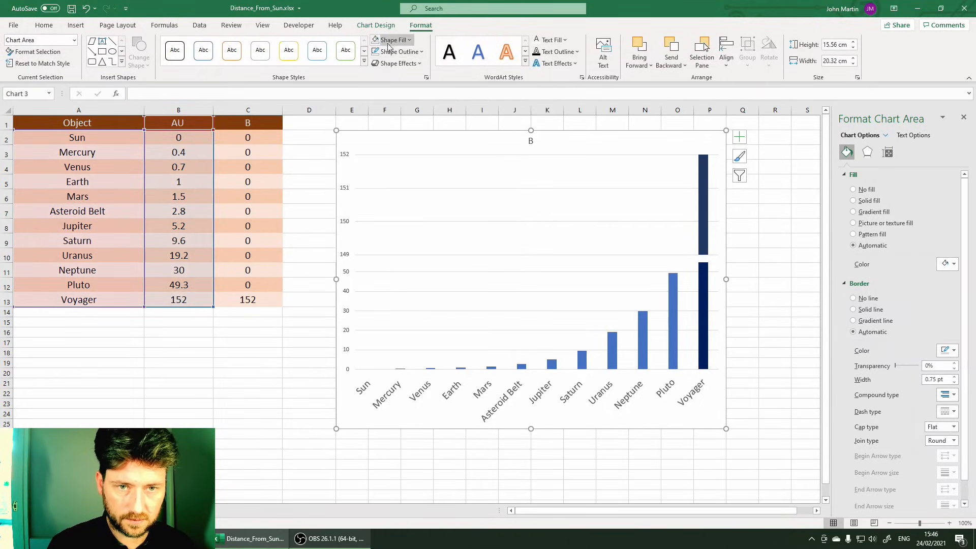
left_click(421, 51)
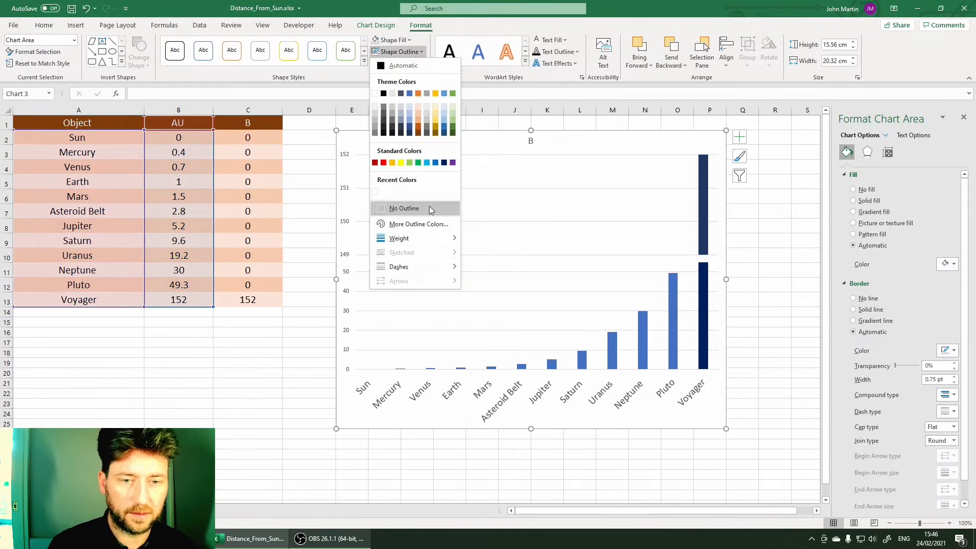
left_click(429, 209)
left_click(748, 238)
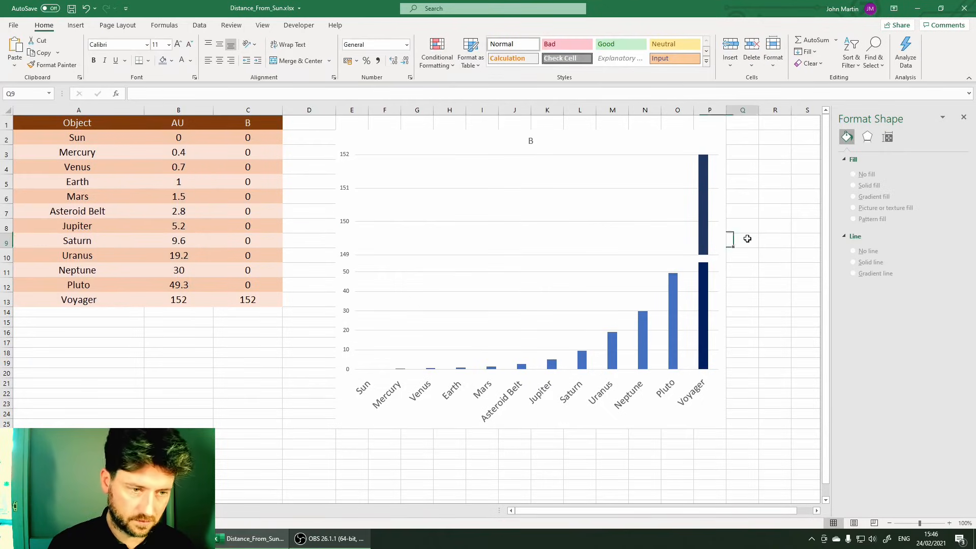
key("Return")
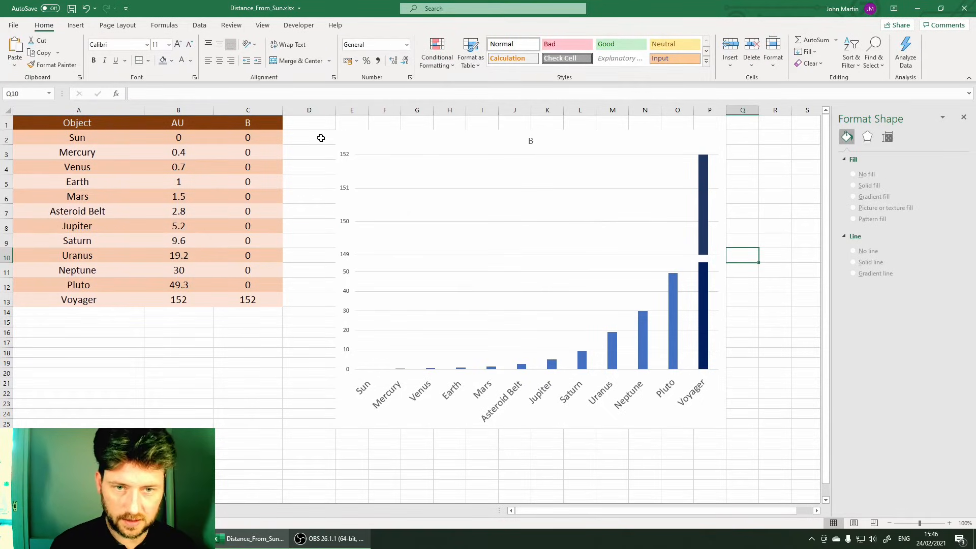
Insert a Rectangle shape drawn over the chart area.
left_click(293, 138)
left_click(118, 24)
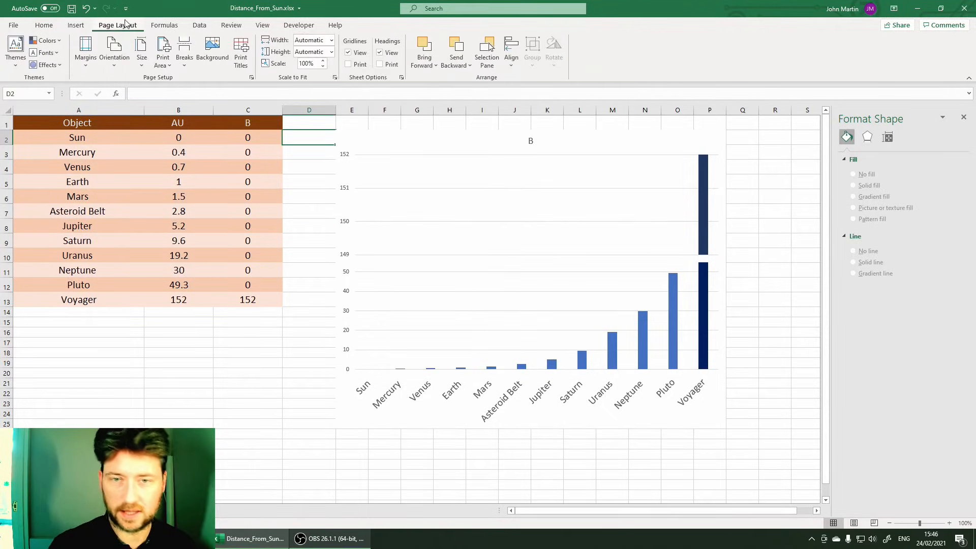
left_click(299, 26)
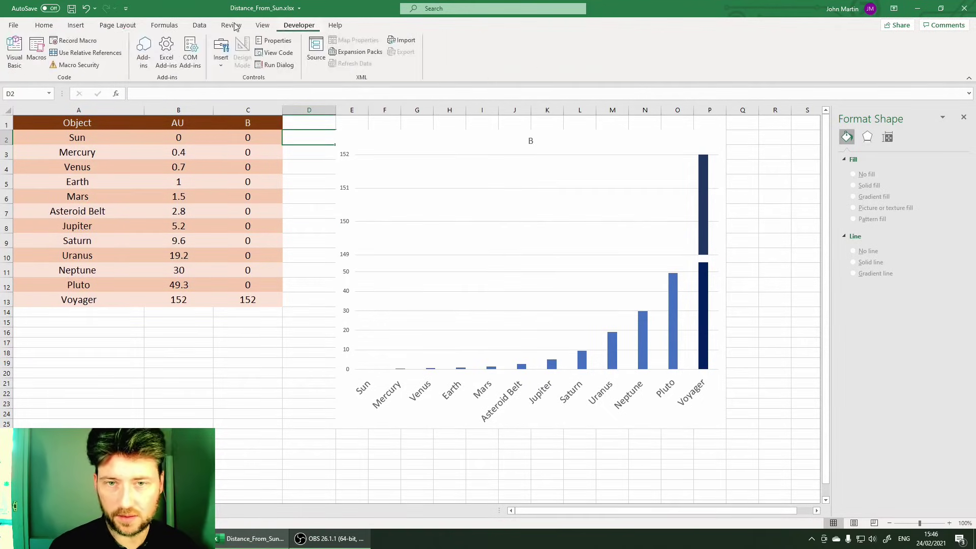
left_click(76, 25)
left_click(141, 53)
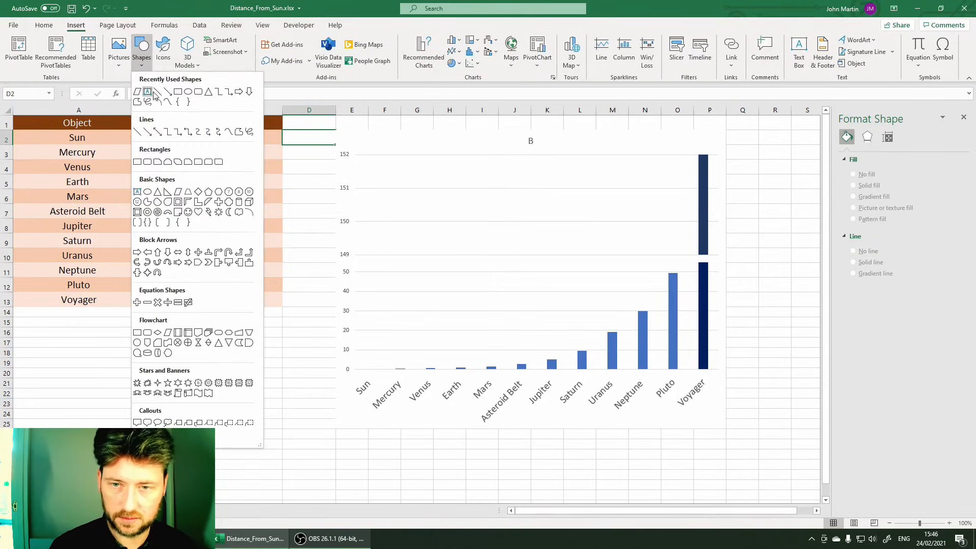
left_click(157, 92)
left_click_drag(309, 187, 530, 338)
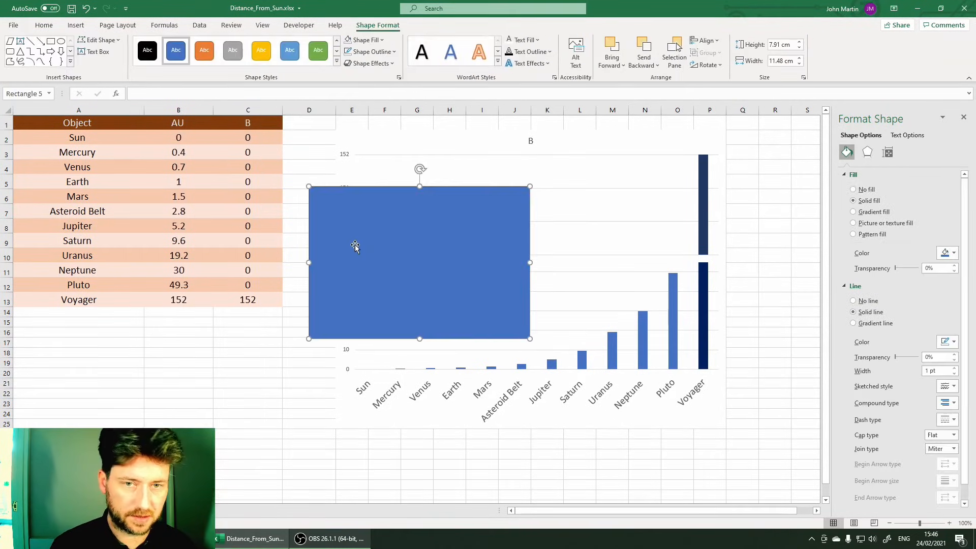
Give the rectangle No Fill and a light grey Shape Outline.
left_click(368, 40)
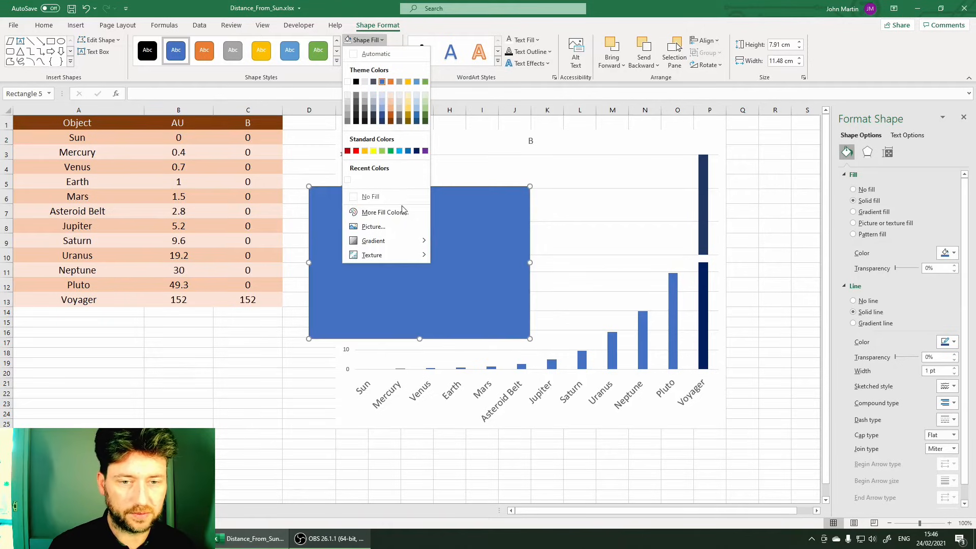
left_click(400, 199)
left_click(394, 53)
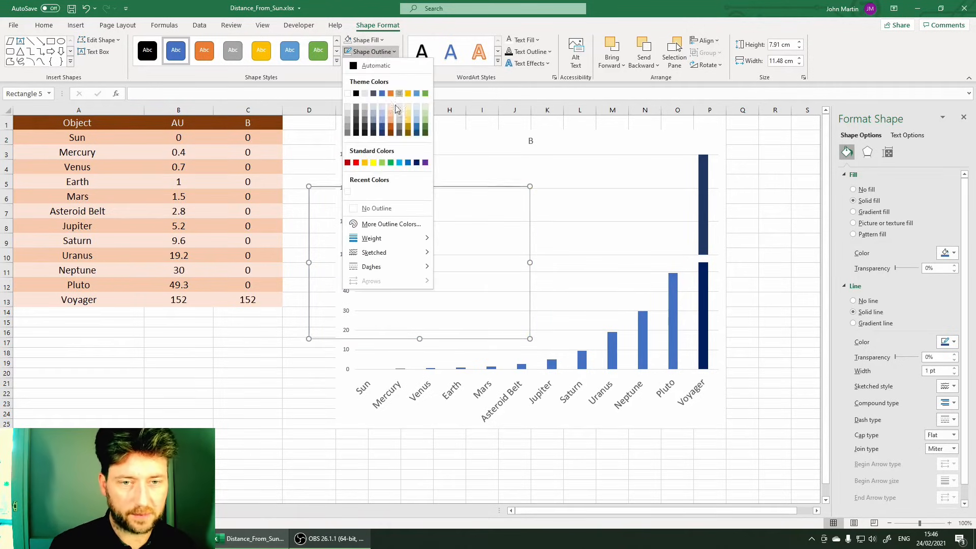
left_click(354, 122)
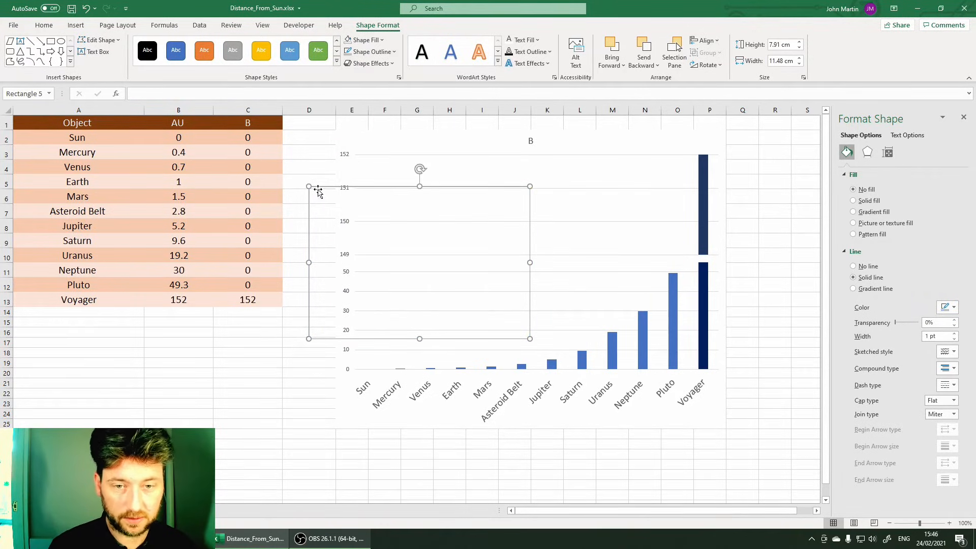
Move the rectangle up to sit over the upper chart, then clear the selection.
left_click_drag(315, 190, 337, 207)
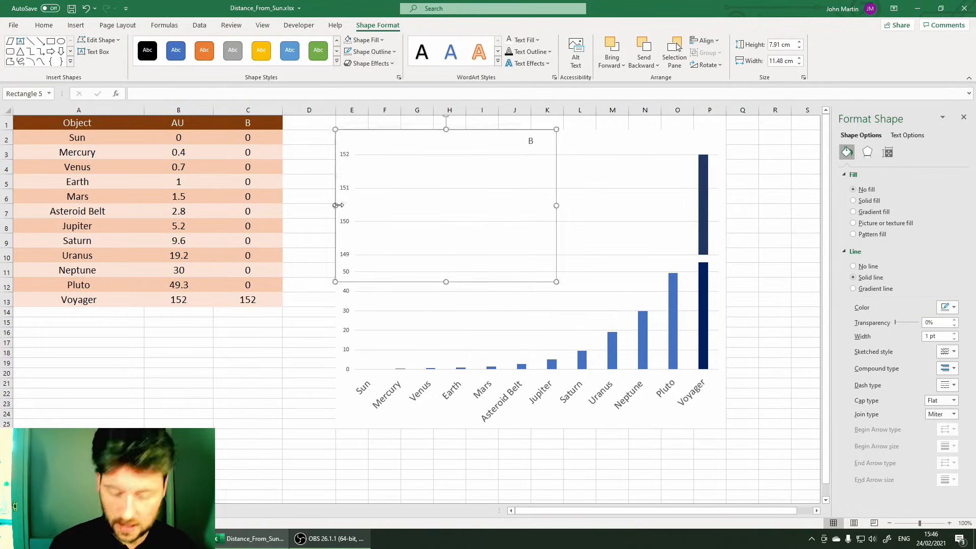
left_click_drag(342, 135, 372, 146)
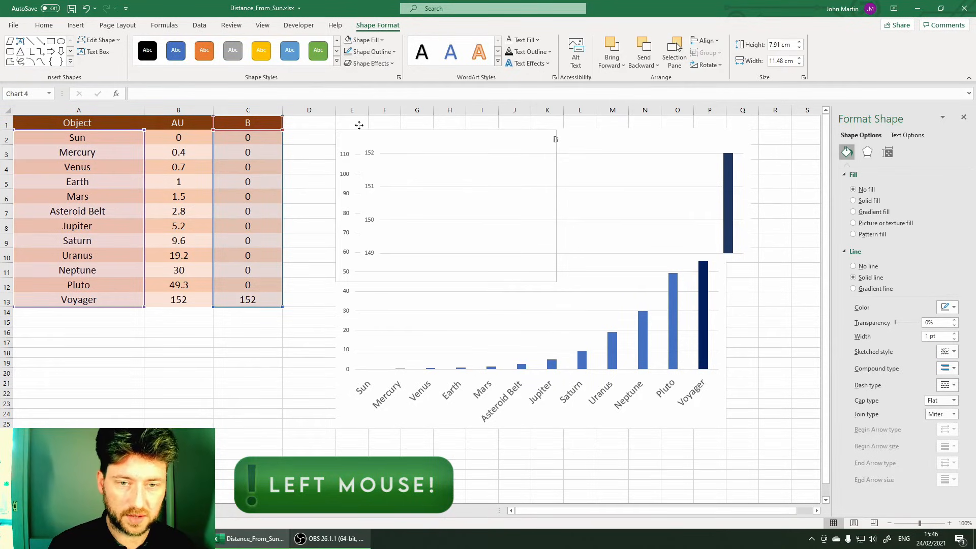
left_click(555, 151)
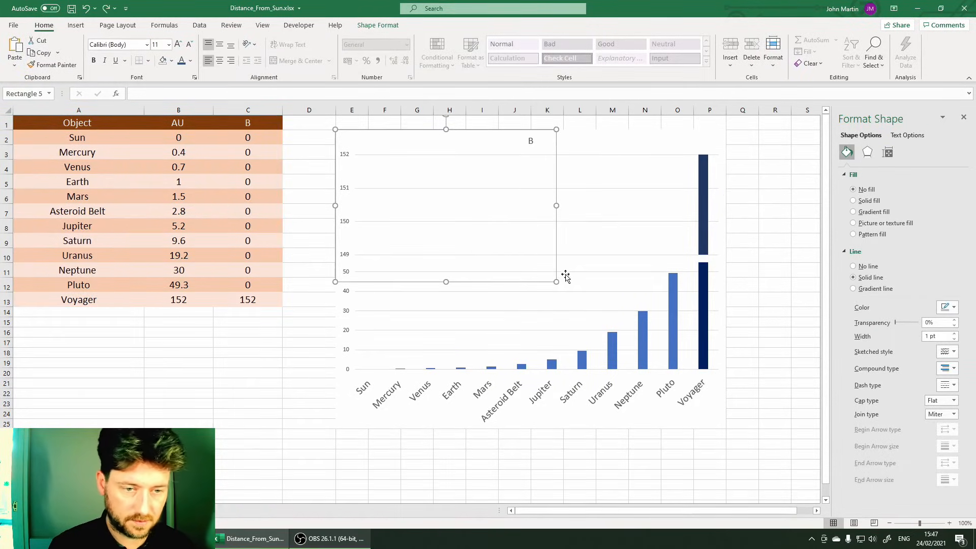
left_click(729, 413)
left_click(771, 383)
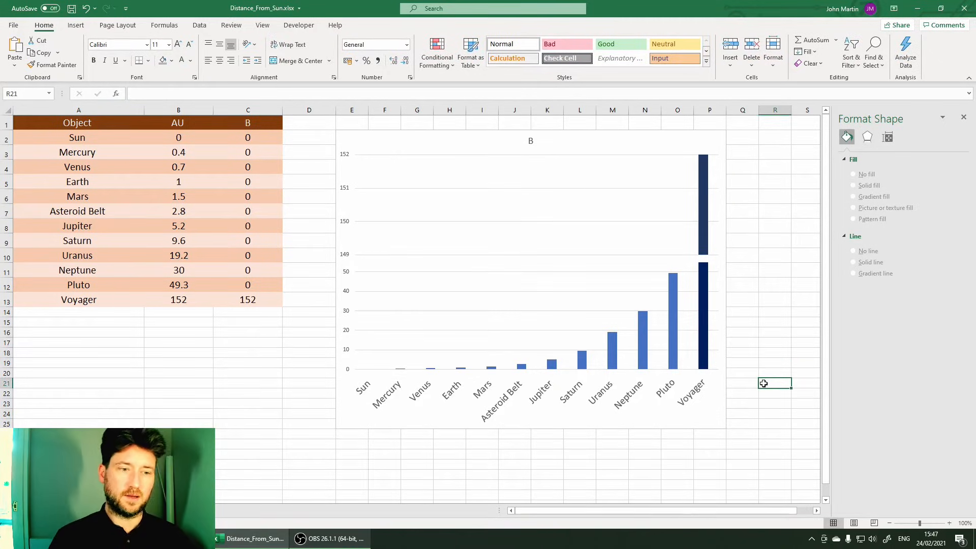
left_click(346, 258)
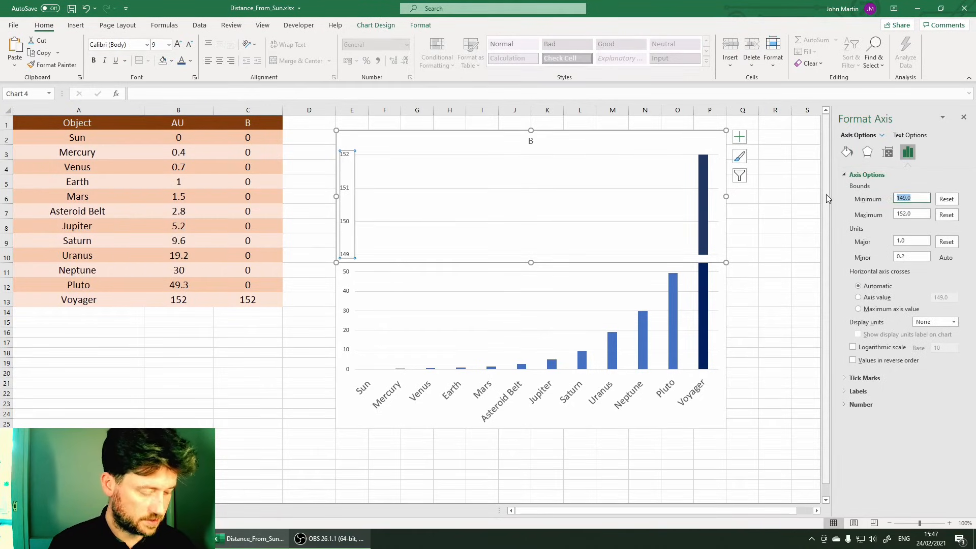
type("0")
key("Return")
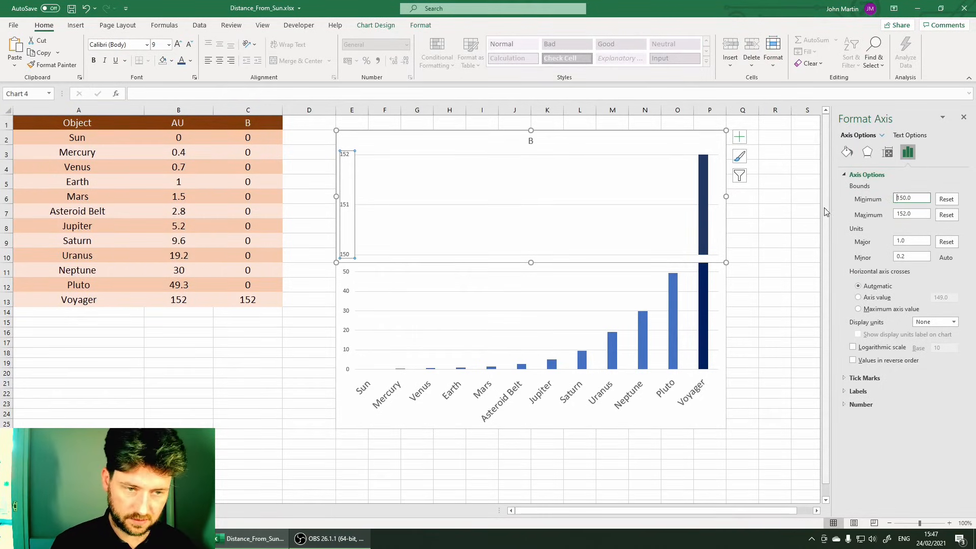
key("ctrl+z")
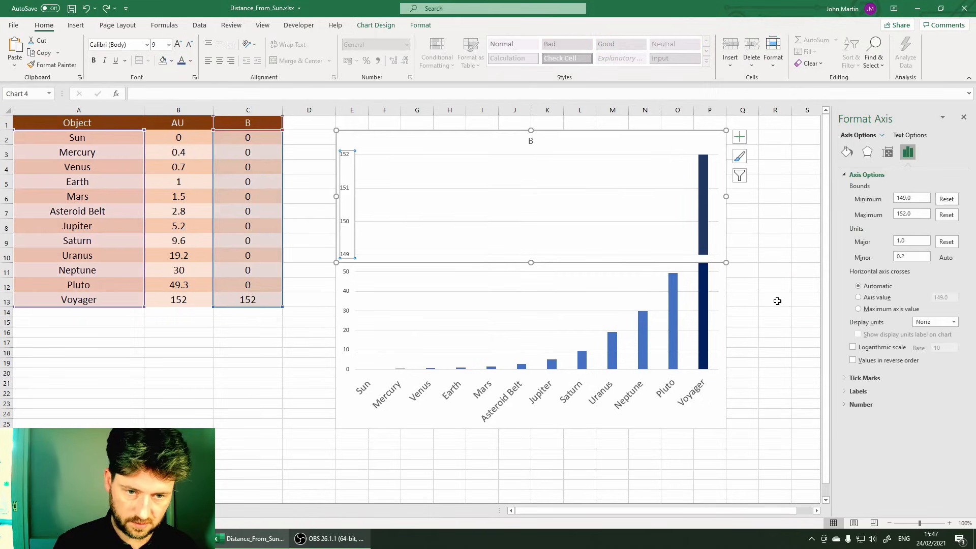
left_click(265, 330)
left_click(348, 301)
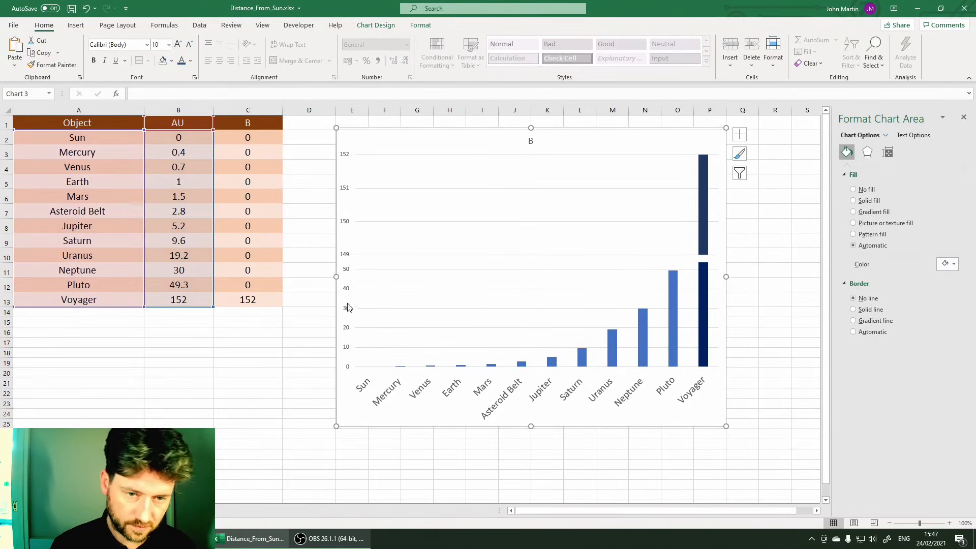
left_click(328, 228)
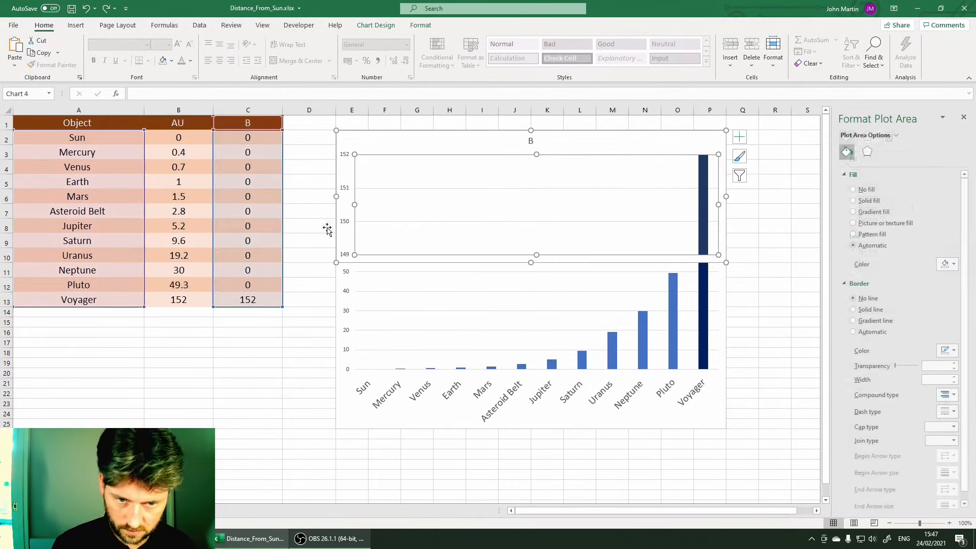
left_click(774, 240)
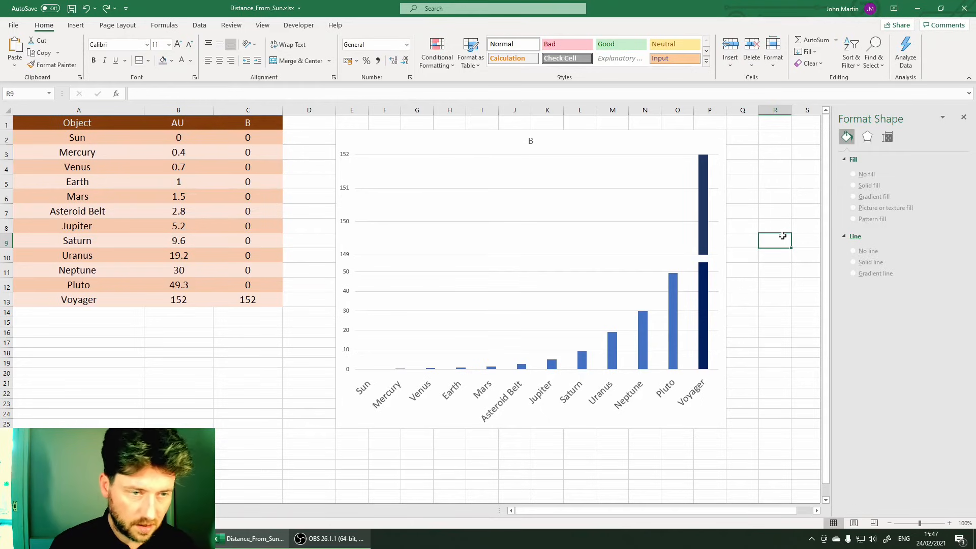
left_click(686, 274)
left_click(775, 263)
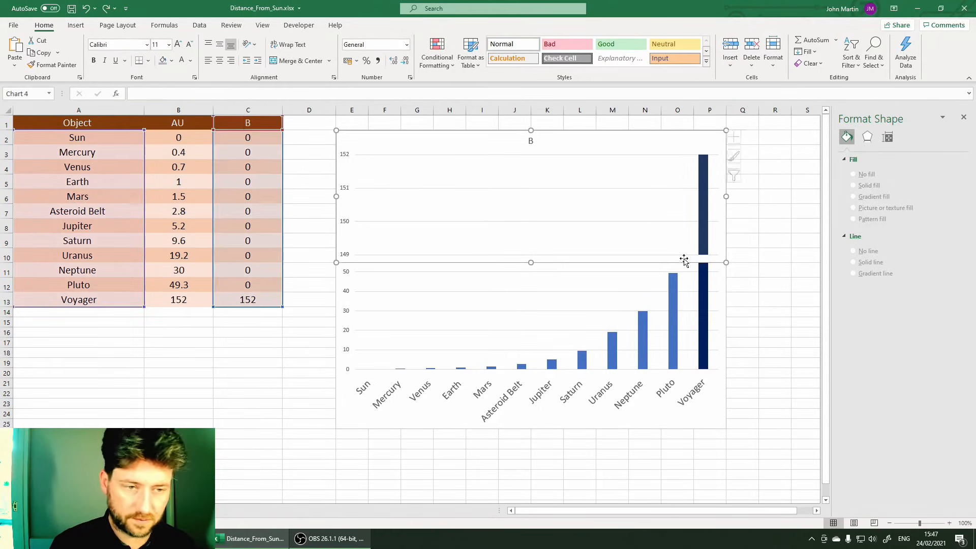
Make the upper chart's gridlines a gradient line with a darker theme stop and a blue preset.
left_click(605, 195)
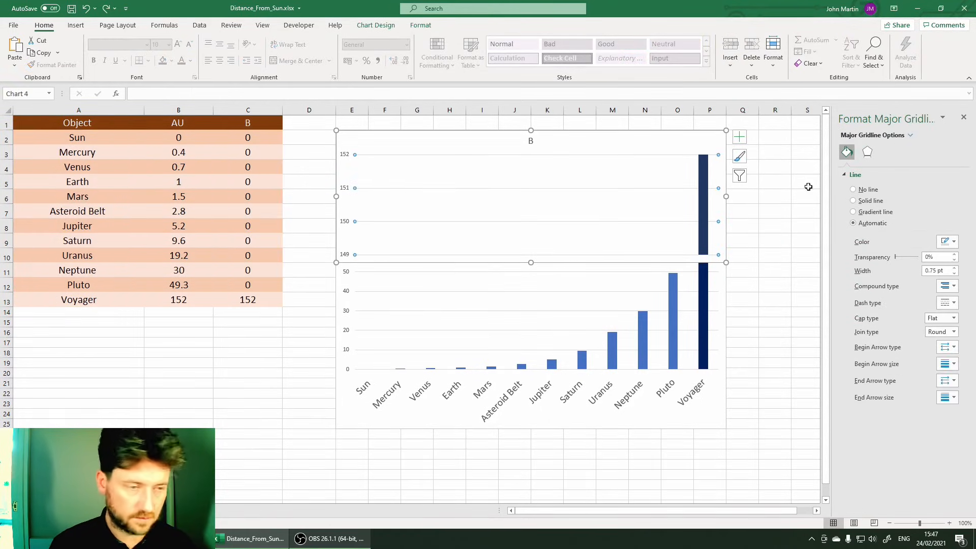
left_click(854, 212)
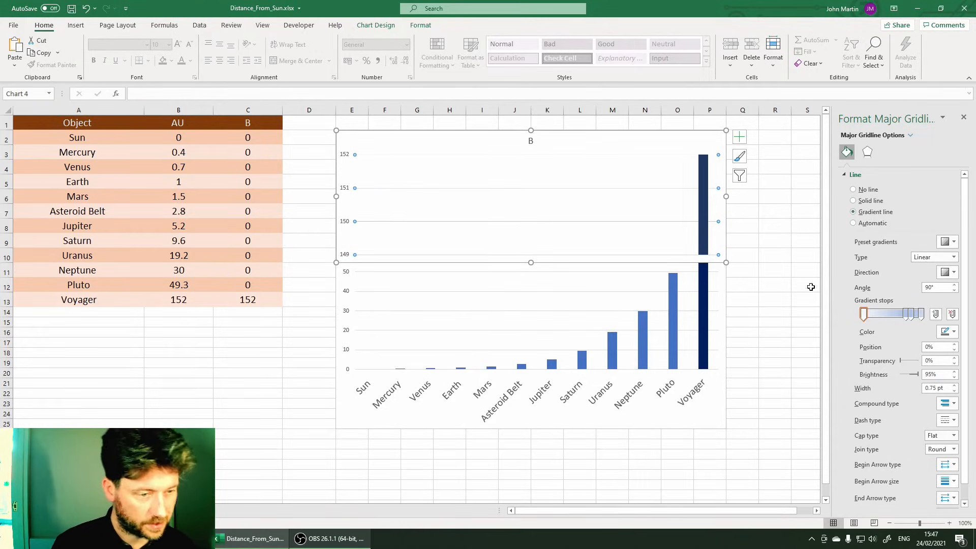
left_click(907, 315)
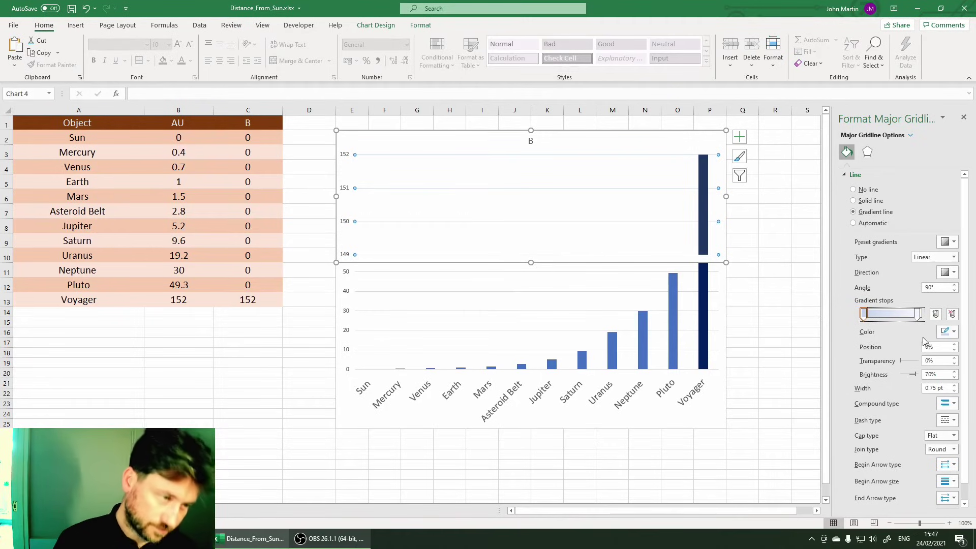
left_click(951, 332)
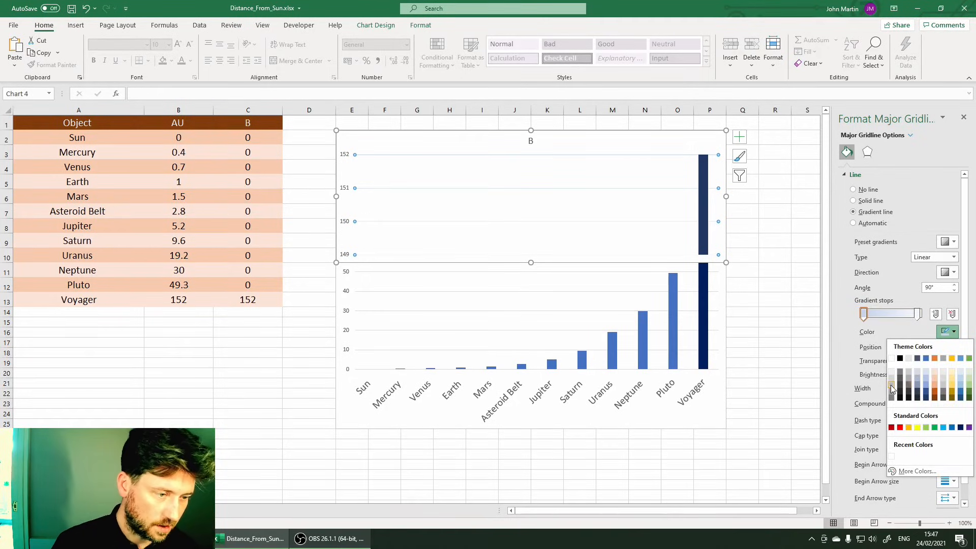
left_click(910, 385)
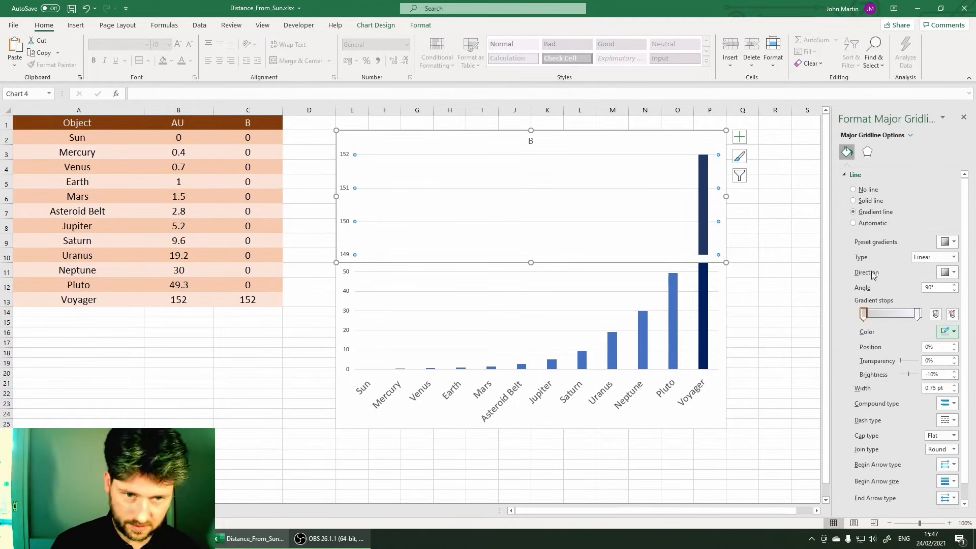
left_click(949, 242)
left_click(946, 260)
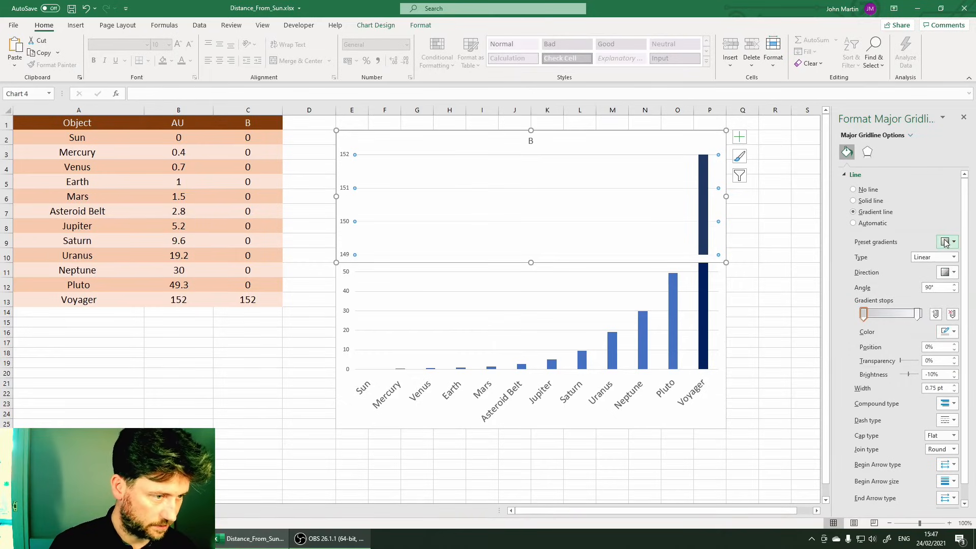
Undo an accidental plot-area fill, then make the lower chart's major gridlines a diagonal gradient line.
left_click(717, 291)
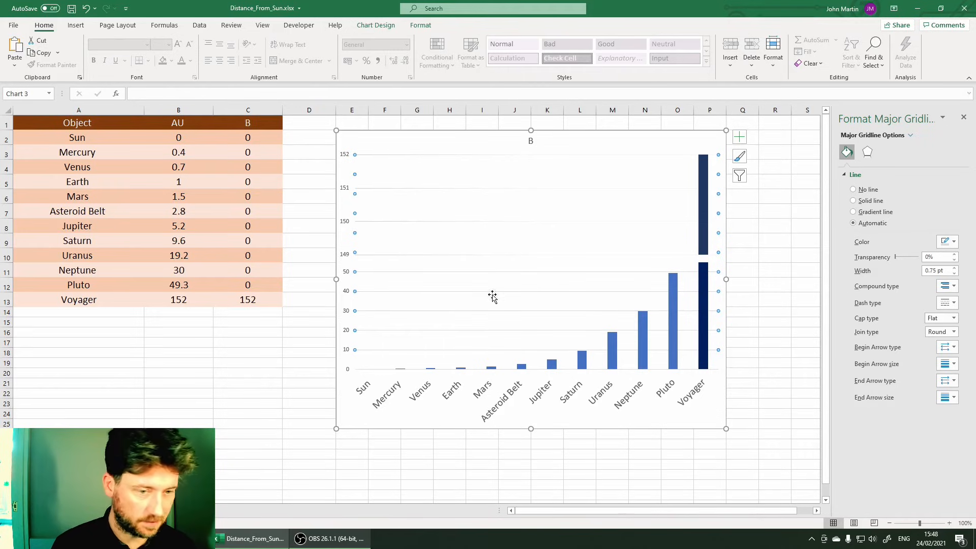
left_click(440, 272)
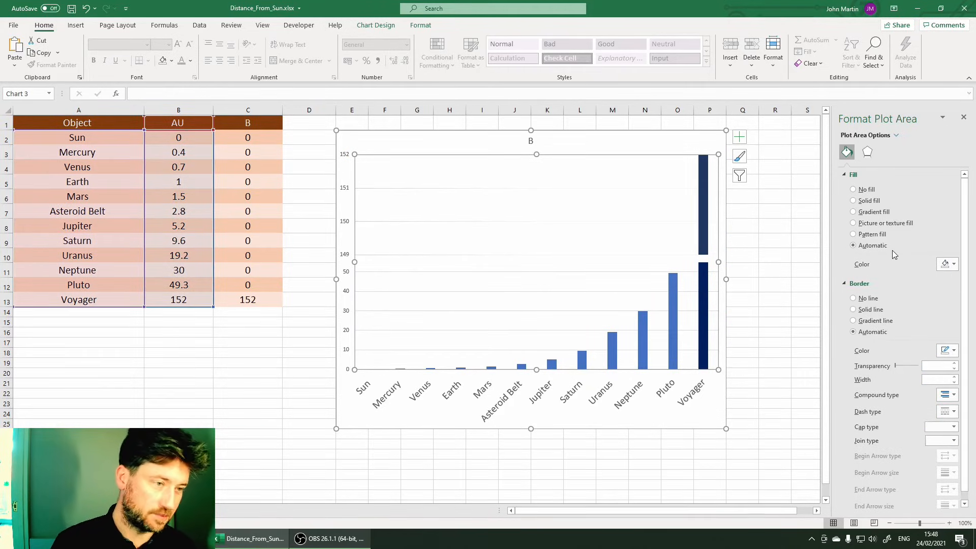
left_click(869, 201)
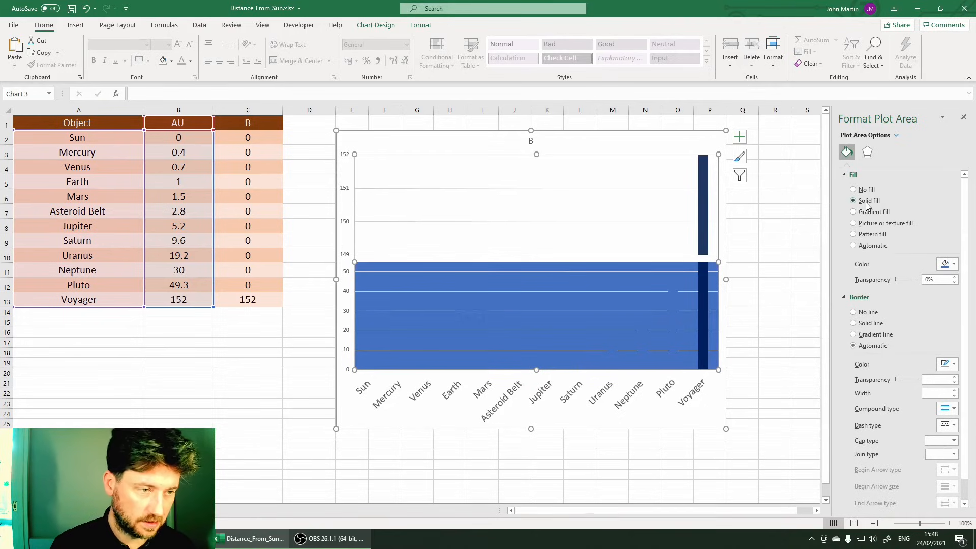
key("ctrl+z")
left_click(622, 276)
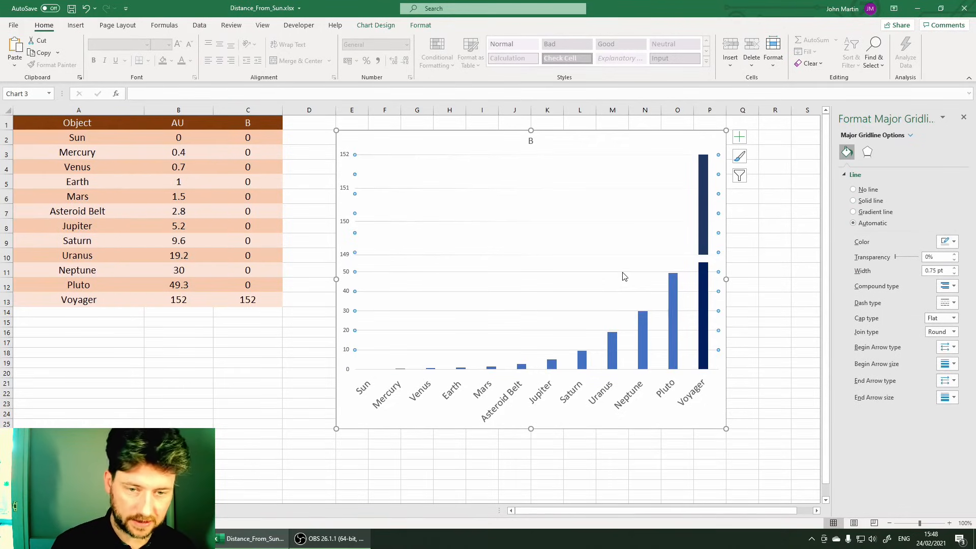
left_click(870, 212)
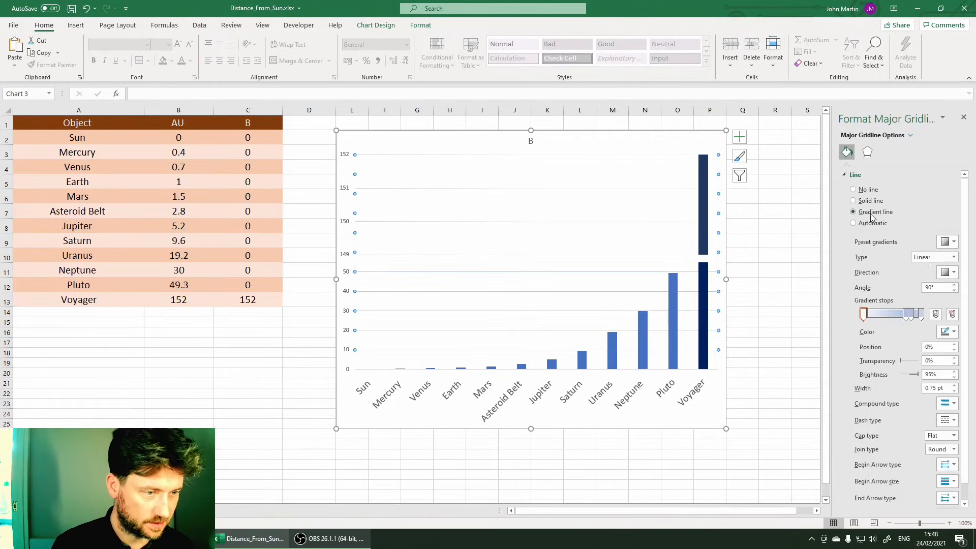
left_click(956, 273)
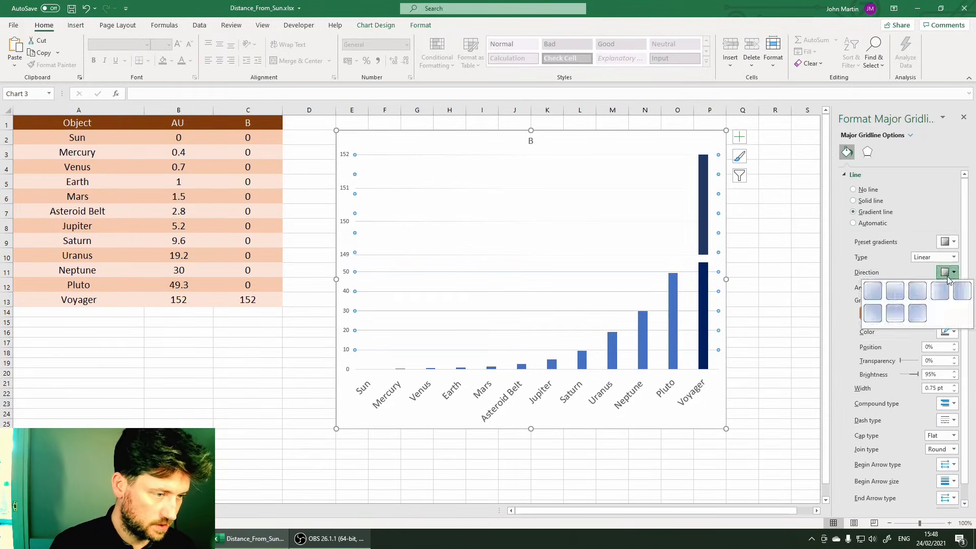
left_click(938, 291)
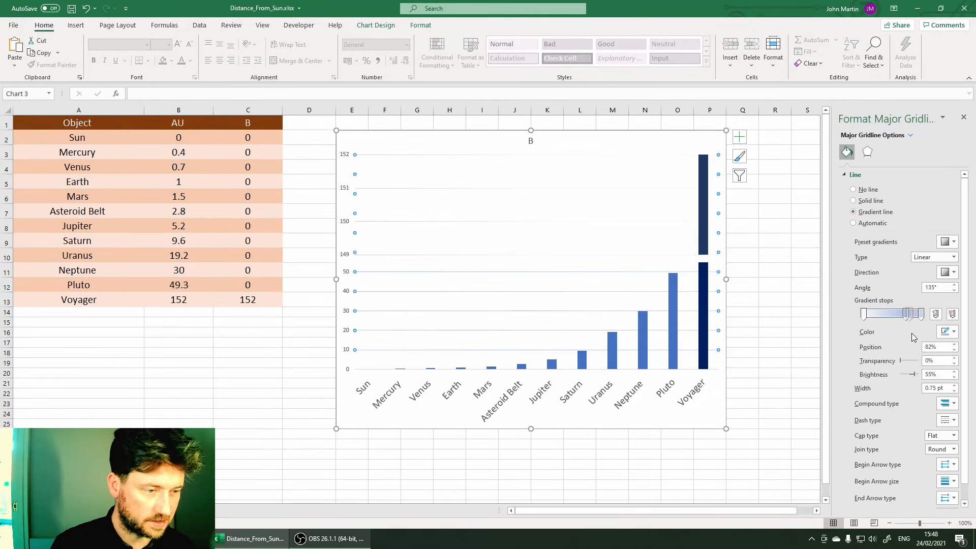
Adjust the lower gridlines' gradient stops: slide one left, darken another, edit the rightmost position.
left_click_drag(916, 315, 883, 315)
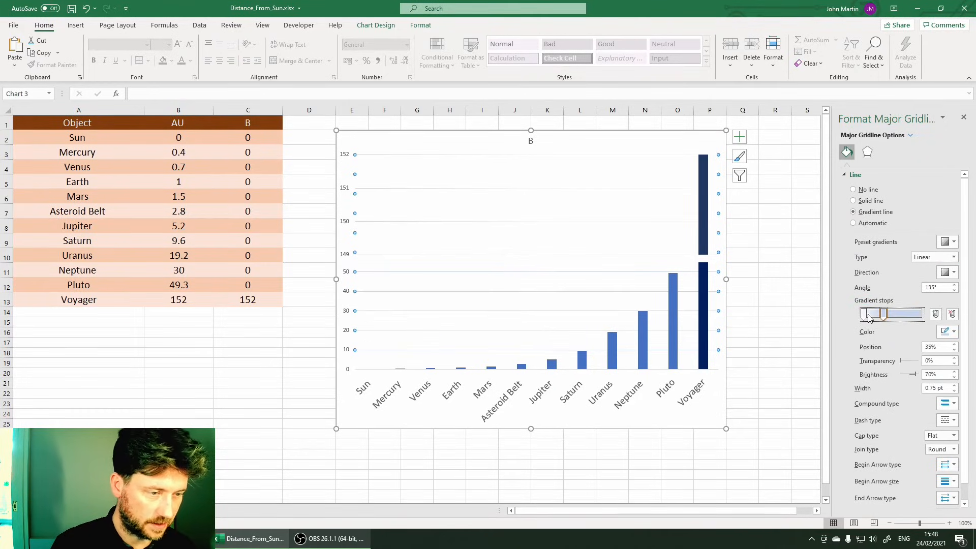
left_click(867, 315)
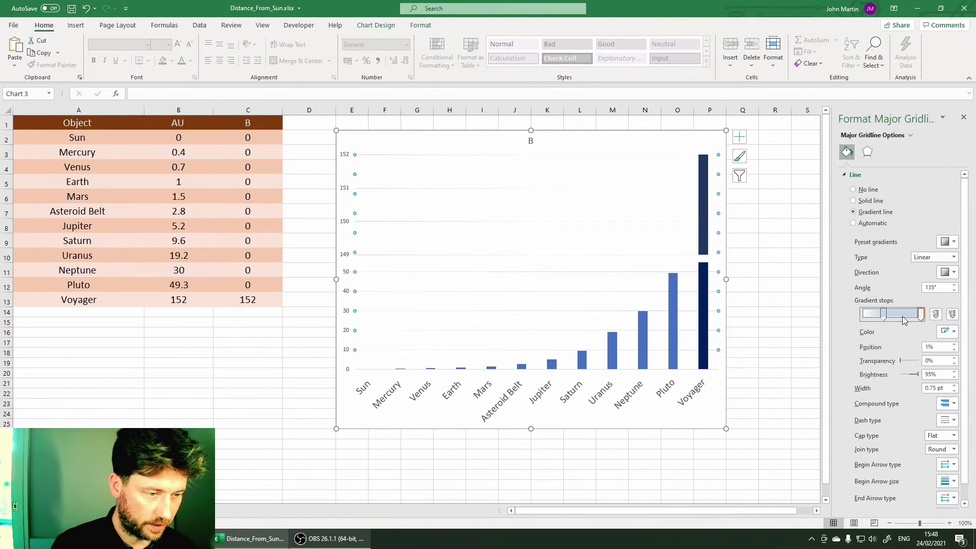
left_click(944, 333)
left_click(912, 377)
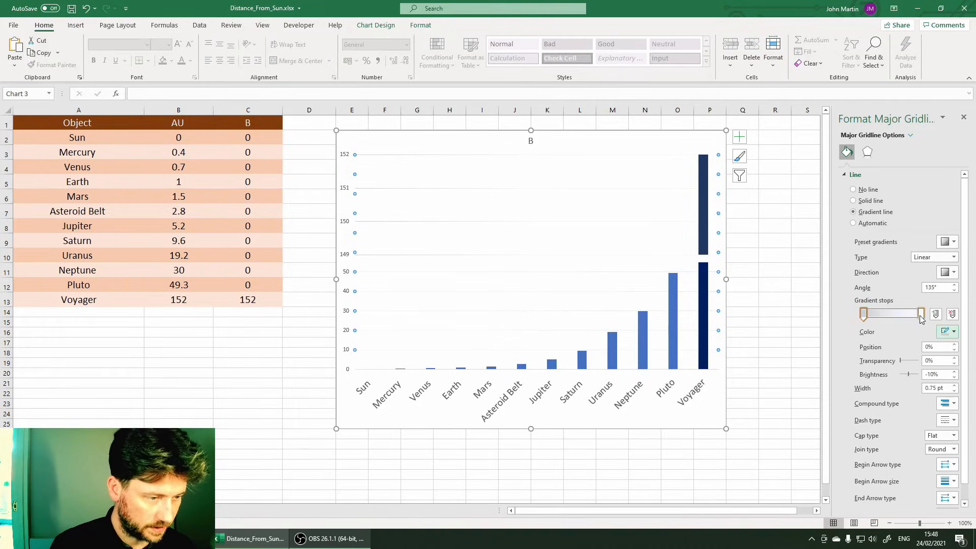
left_click(922, 316)
left_click(935, 347)
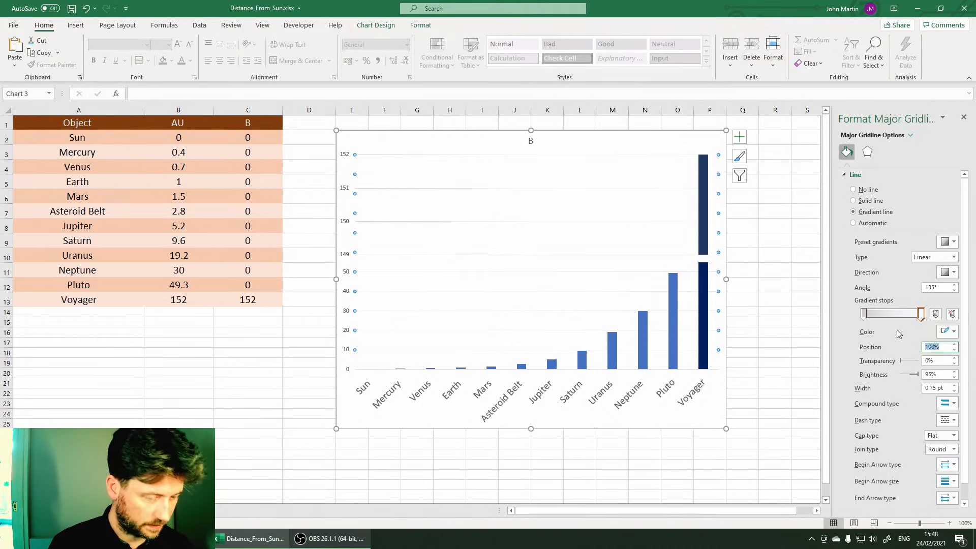
type("50")
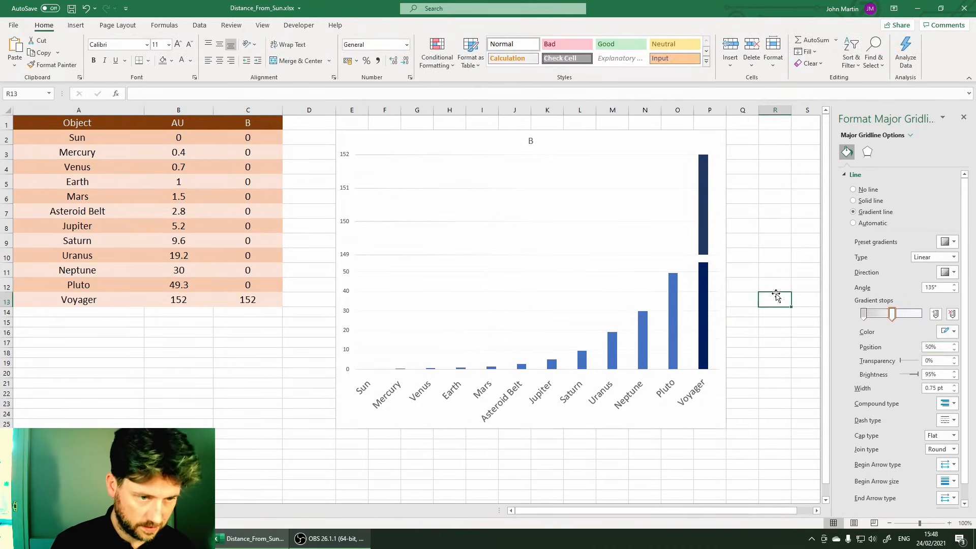
Reselect the lower gridlines and switch the gradient to a horizontal direction to match the upper chart.
left_click(778, 294)
left_click(629, 278)
left_click(626, 276)
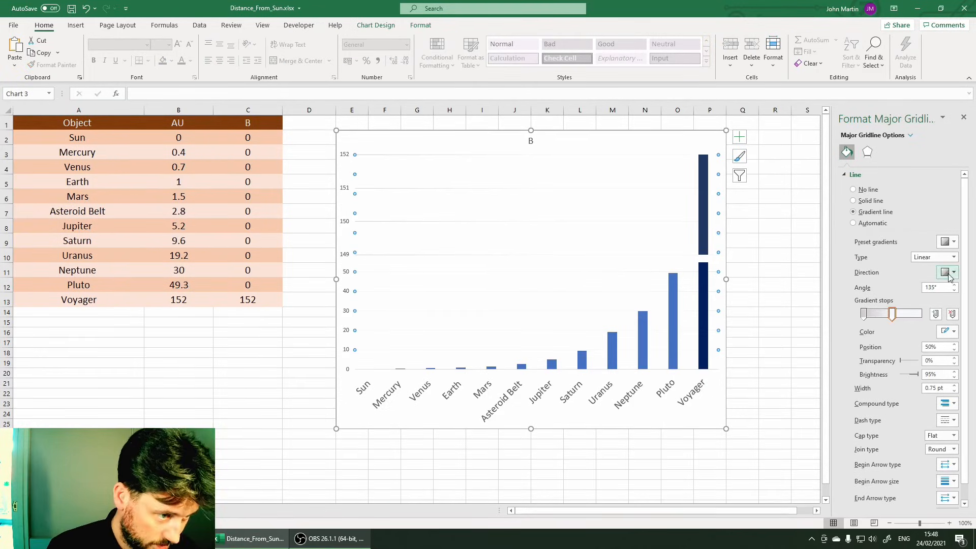
left_click(953, 243)
left_click(953, 272)
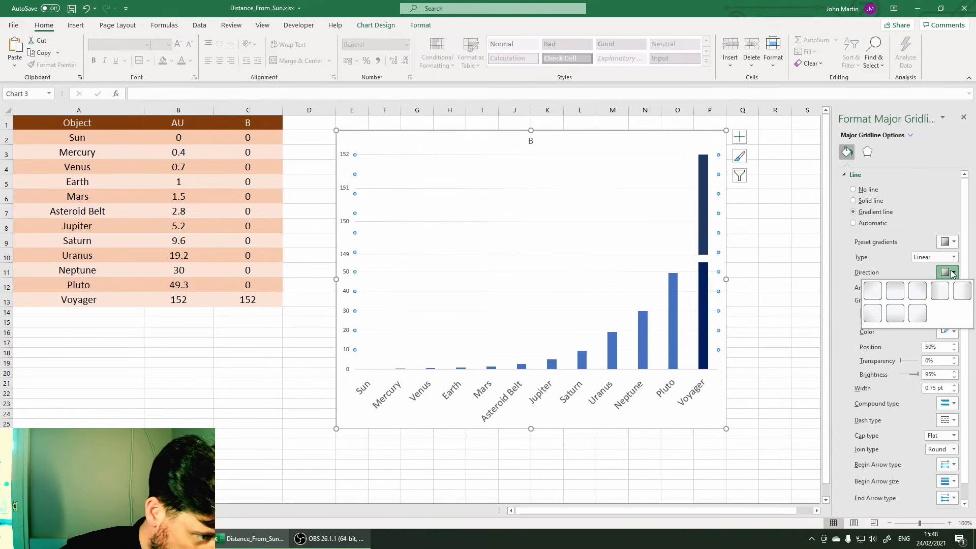
left_click(911, 301)
left_click(807, 269)
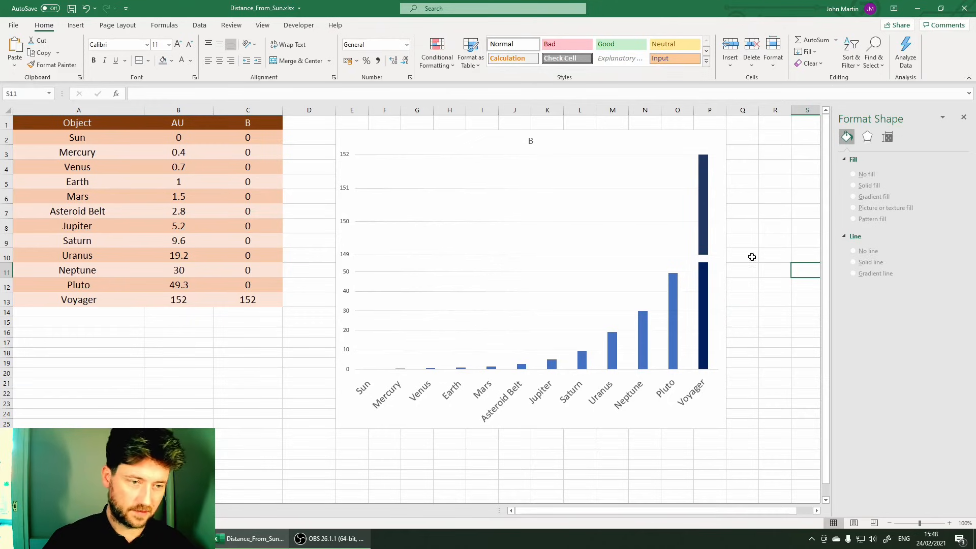
Insert a Parallelogram shape drawn just right of the Voyager column.
left_click(706, 258)
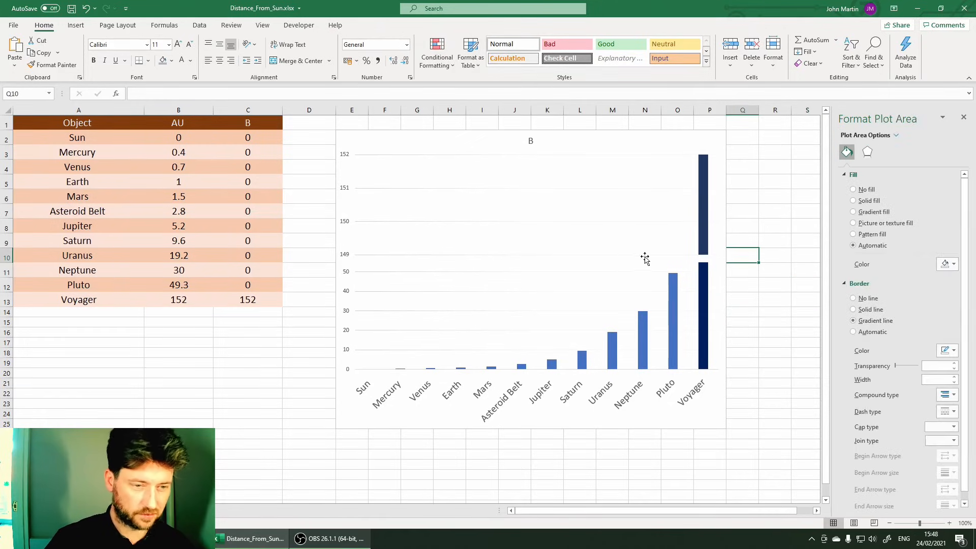
left_click(748, 257)
left_click(702, 264)
left_click(770, 258)
left_click(713, 260)
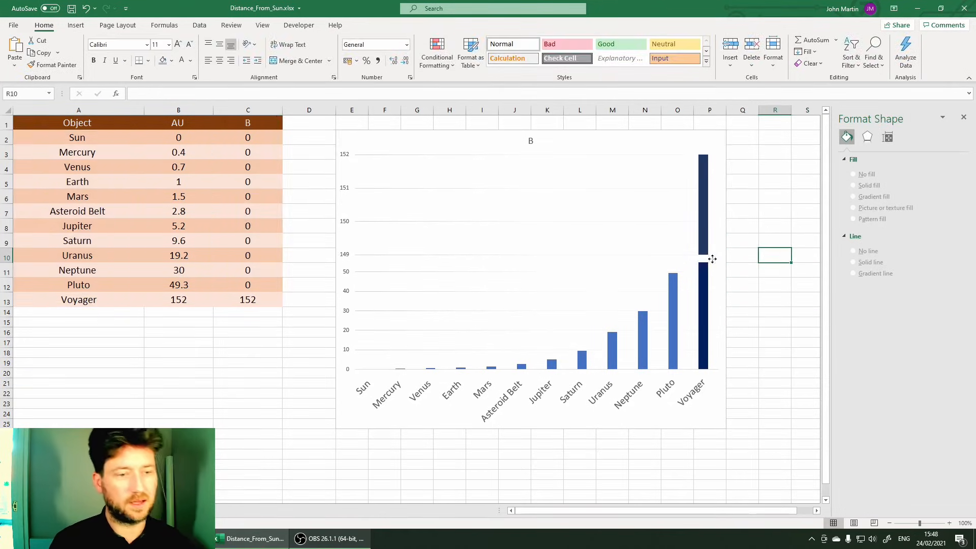
left_click(744, 269)
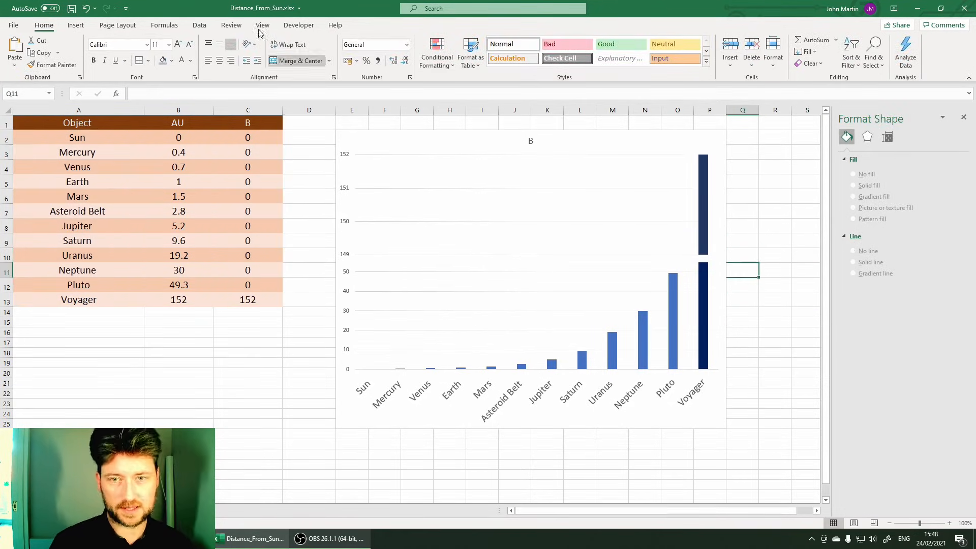
left_click(117, 24)
left_click(76, 24)
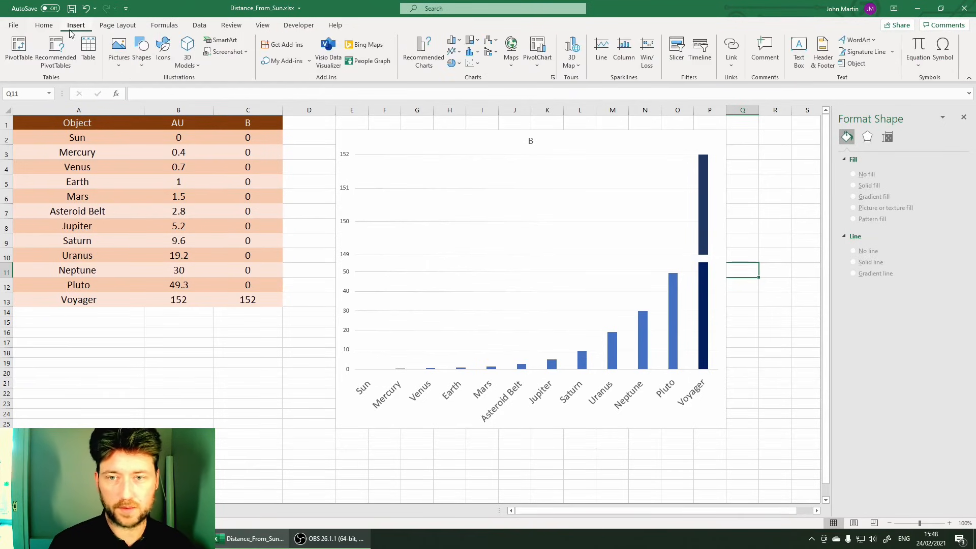
left_click(141, 57)
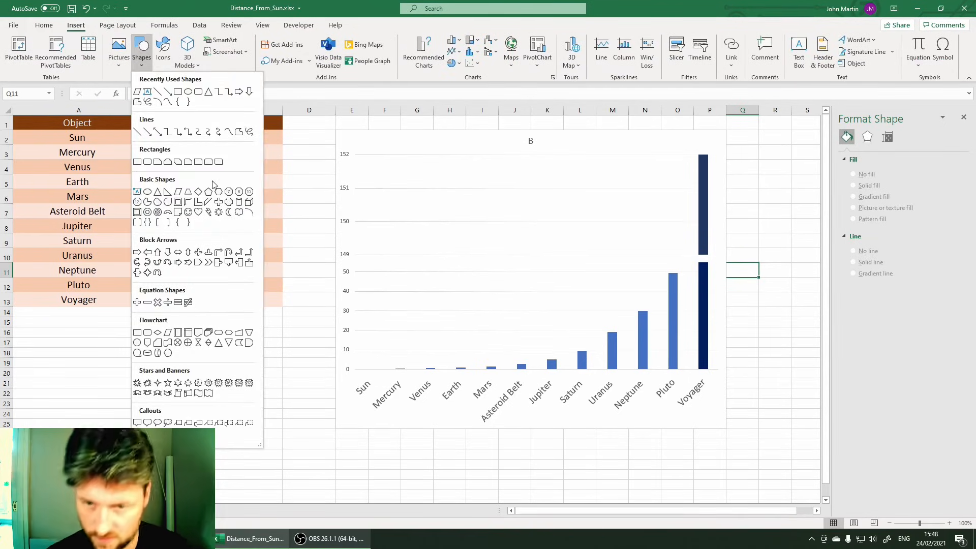
left_click(180, 195)
left_click_drag(729, 197, 787, 263)
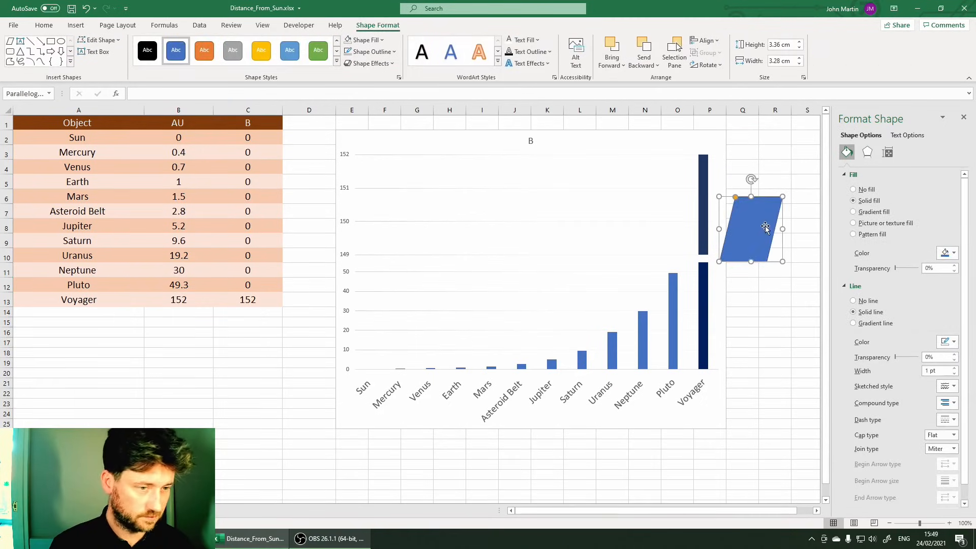
Rotate the parallelogram and shrink it to fit over the Voyager bar's axis-break gap.
left_click(965, 117)
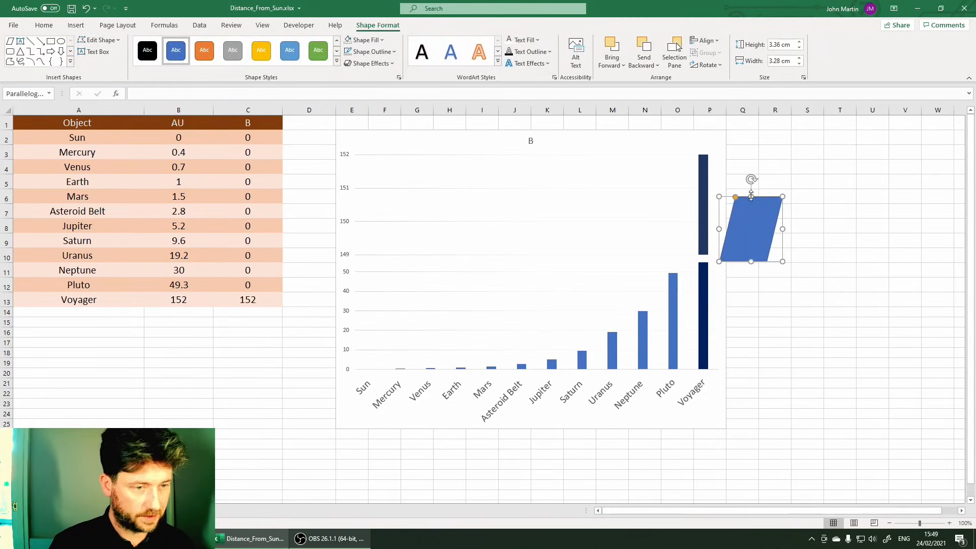
mouse_move(752, 180)
left_mouse_down()
mouse_move(801, 233)
mouse_move(751, 229)
mouse_move(711, 255)
left_mouse_up()
left_click(837, 267)
left_click(785, 240)
left_click_drag(729, 224, 702, 259)
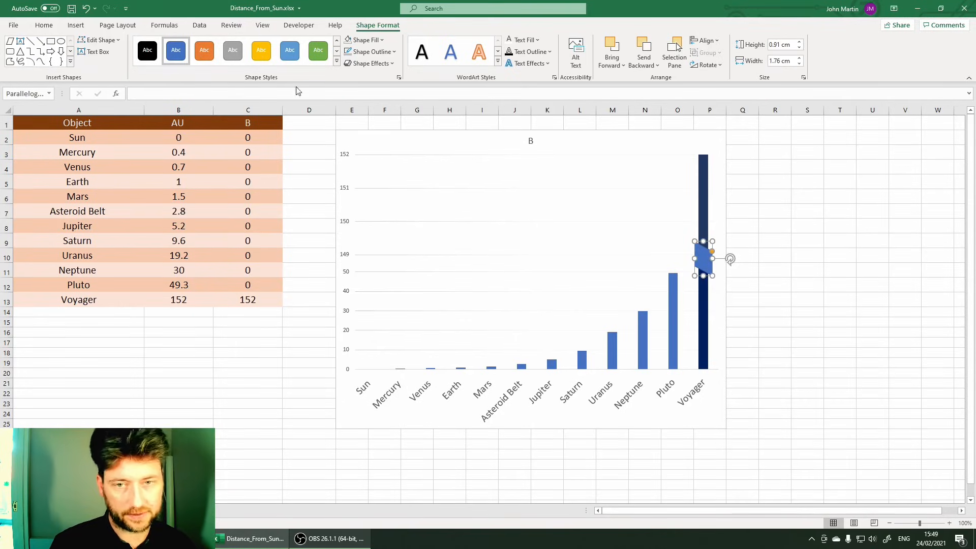
Fill the break parallelogram with white and remove its outline.
left_click(393, 52)
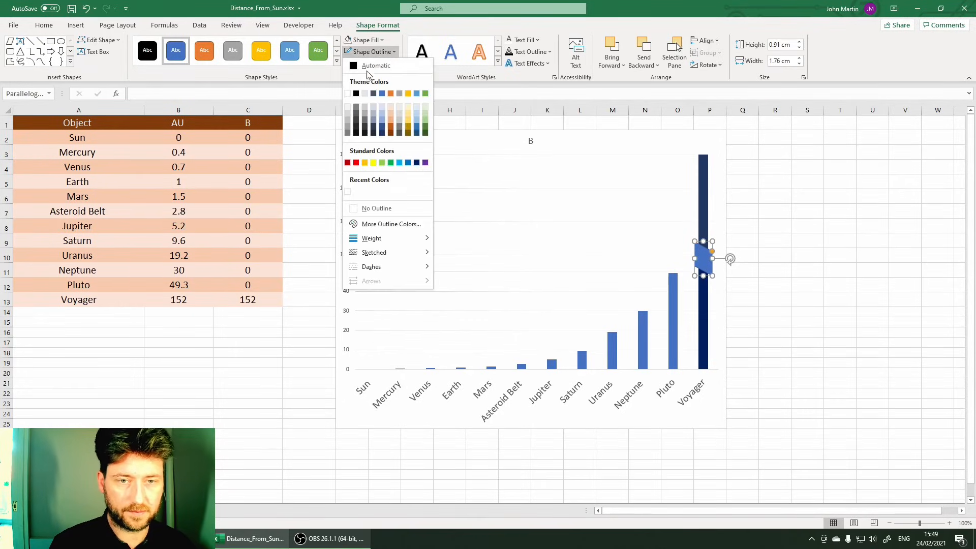
left_click(482, 130)
left_click(773, 247)
left_click(703, 256)
left_click(378, 24)
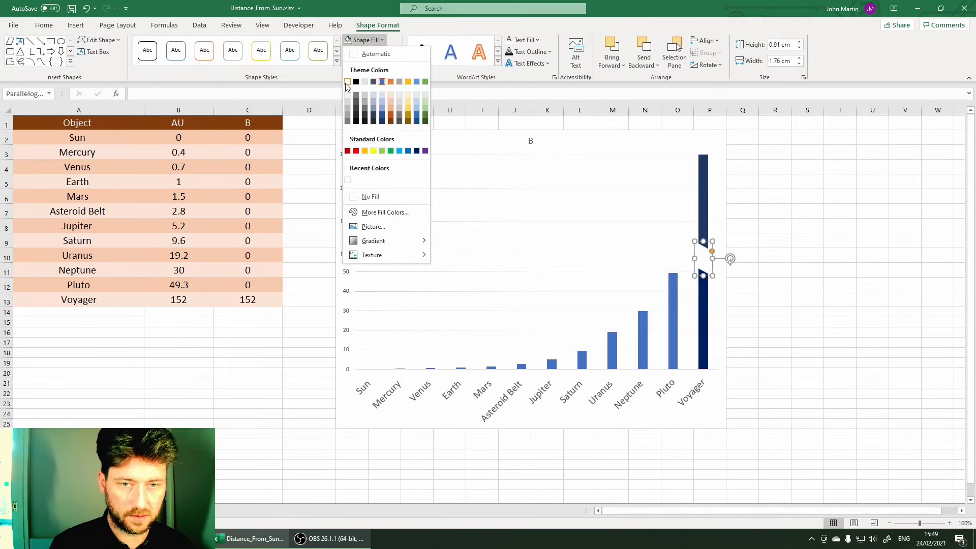
left_click(349, 82)
left_click(394, 51)
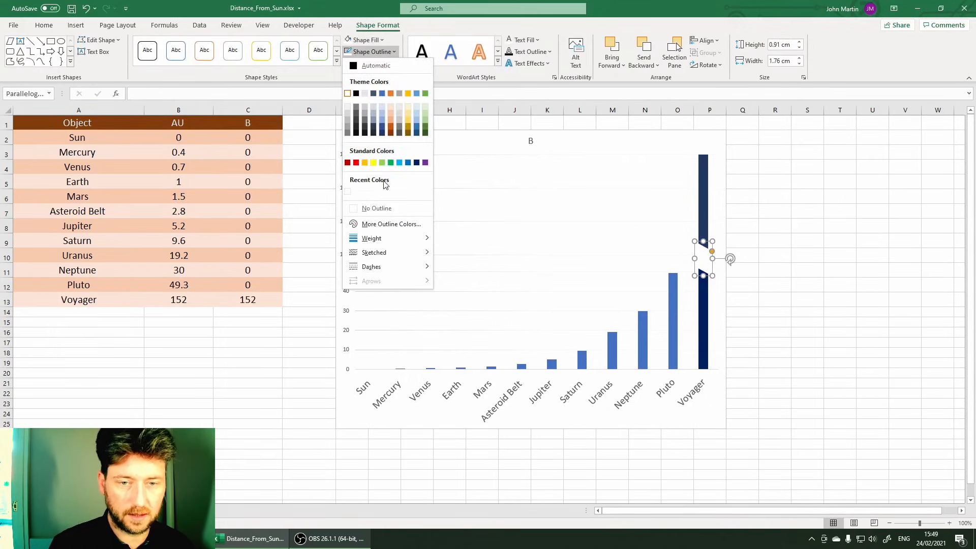
left_click(381, 225)
Shorten the break shape from its top edge to leave a clean gap in the Voyager bar.
left_click(800, 233)
left_click(797, 281)
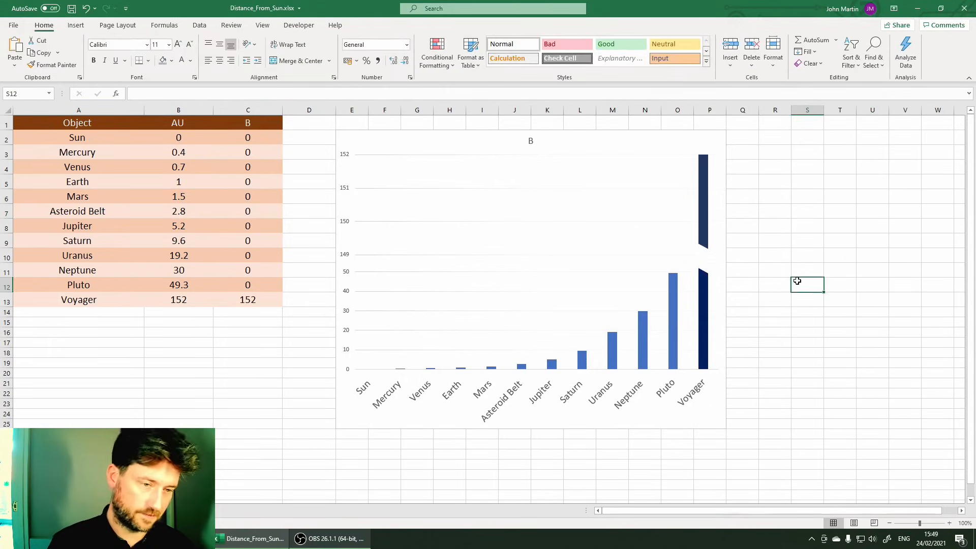
left_click(705, 263)
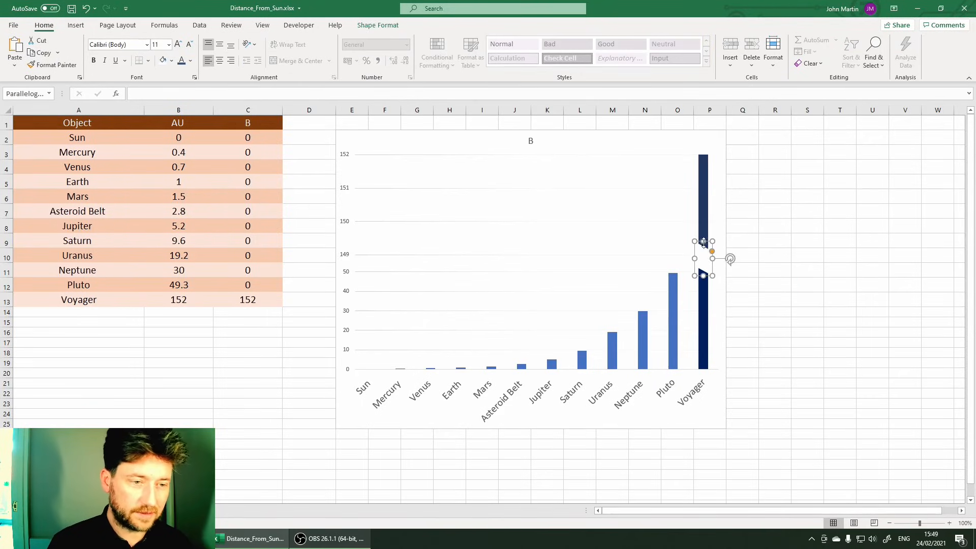
left_click_drag(703, 242, 705, 259)
left_click(840, 256)
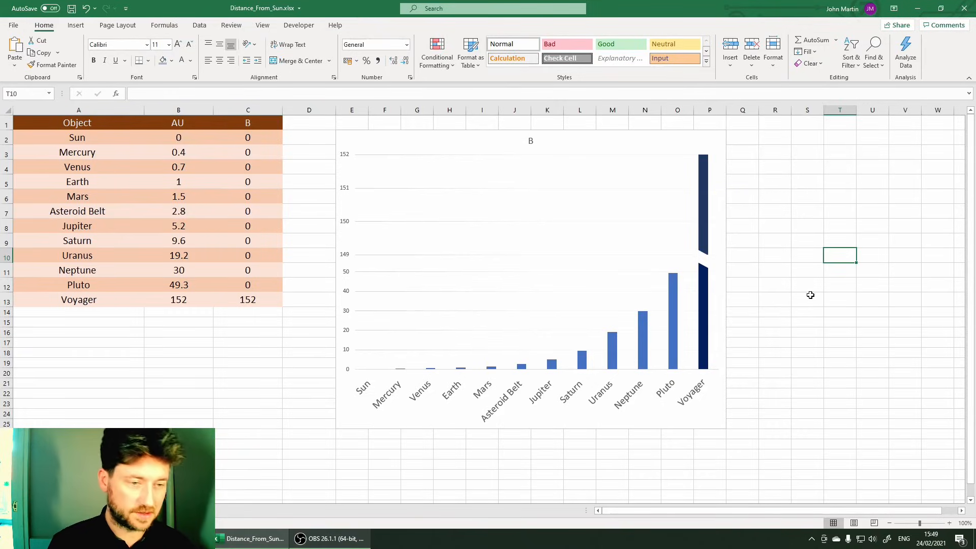
Zoom in and draw a straight Line shape along the top edge of the Voyager break.
left_click(805, 295)
scroll(771, 279, "up", 5)
left_click_drag(696, 512, 700, 516)
left_click(859, 437)
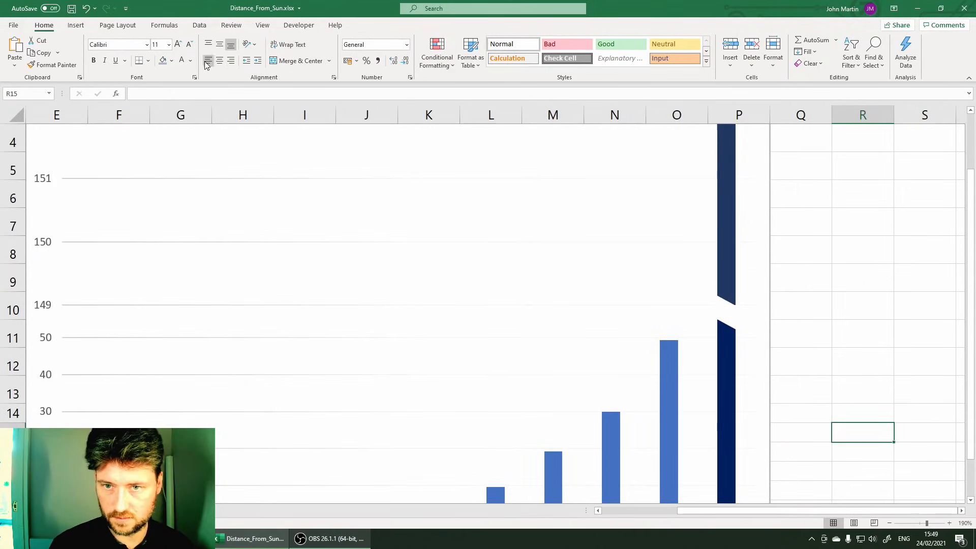
left_click(75, 24)
left_click(142, 57)
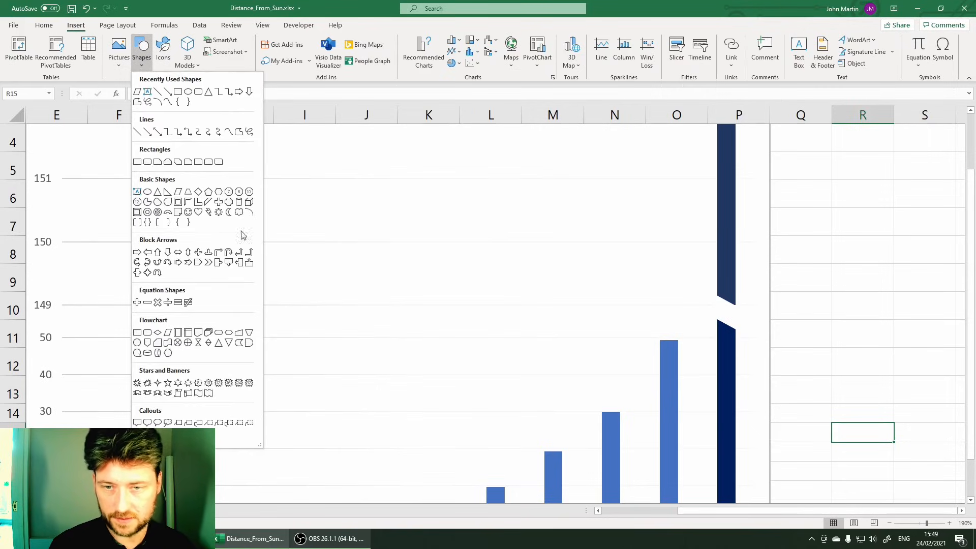
left_click(158, 91)
mouse_move(830, 286)
left_mouse_down()
mouse_move(888, 317)
mouse_move(752, 311)
left_mouse_up()
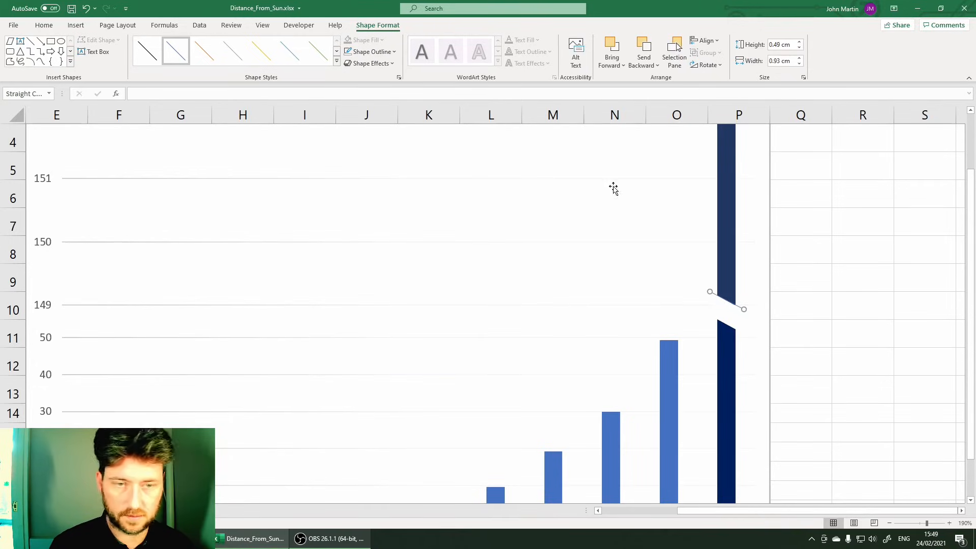
Format the line 2 pt dark blue and Ctrl-drag a copy onto the lower break edge.
right_click(738, 305)
left_click(782, 298)
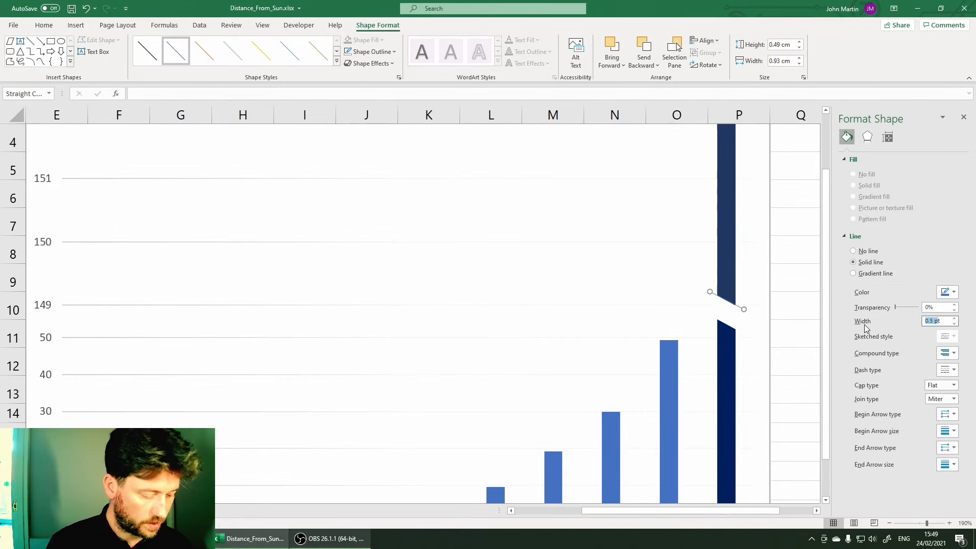
type("2")
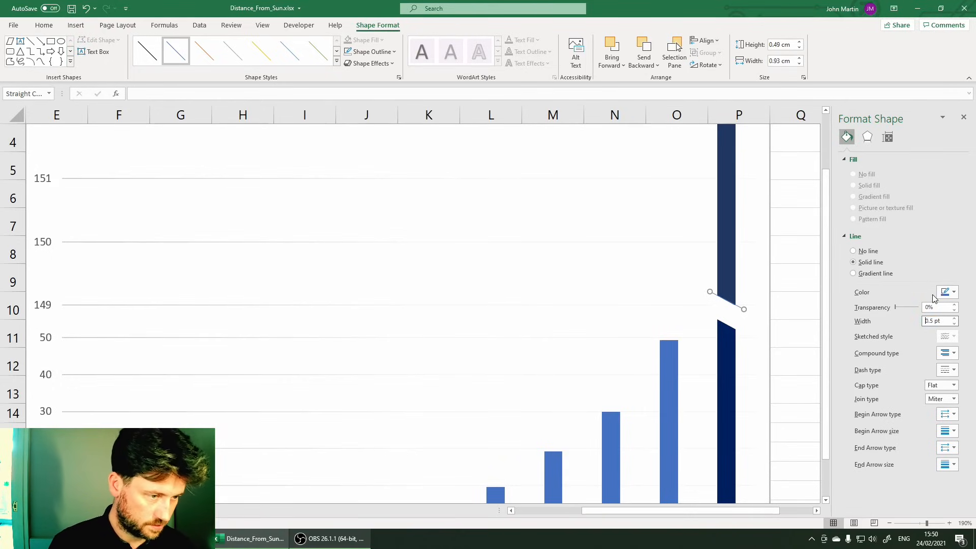
type("3")
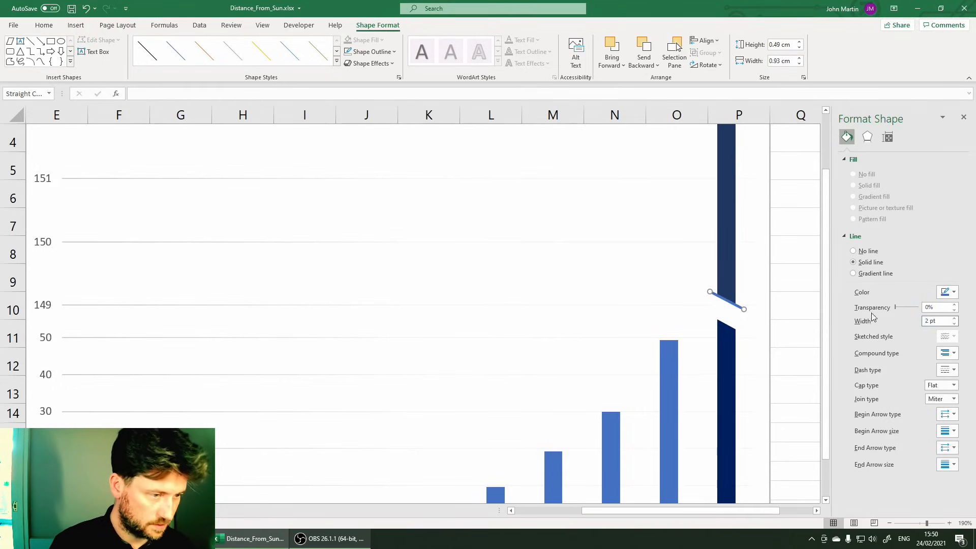
left_click(950, 292)
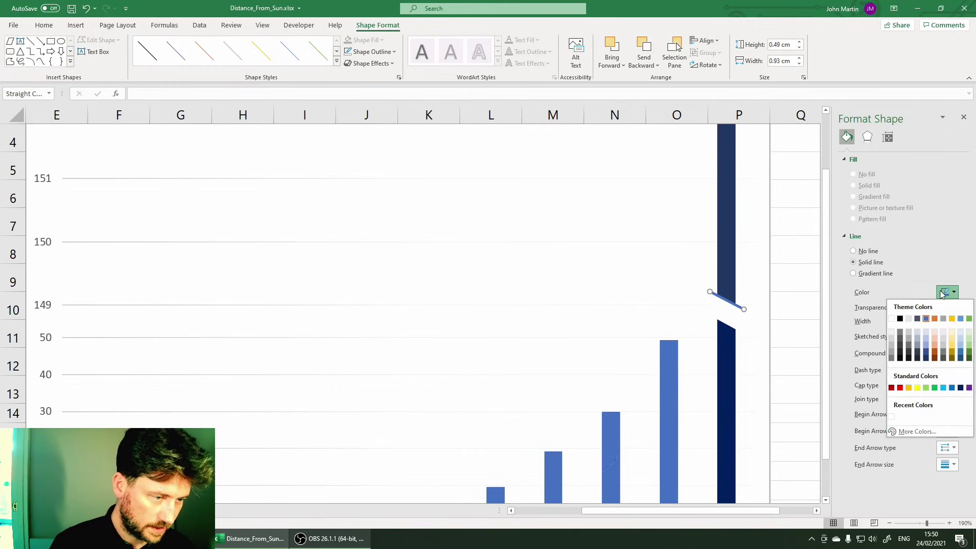
left_click(961, 389)
left_click_drag(726, 301, 726, 323)
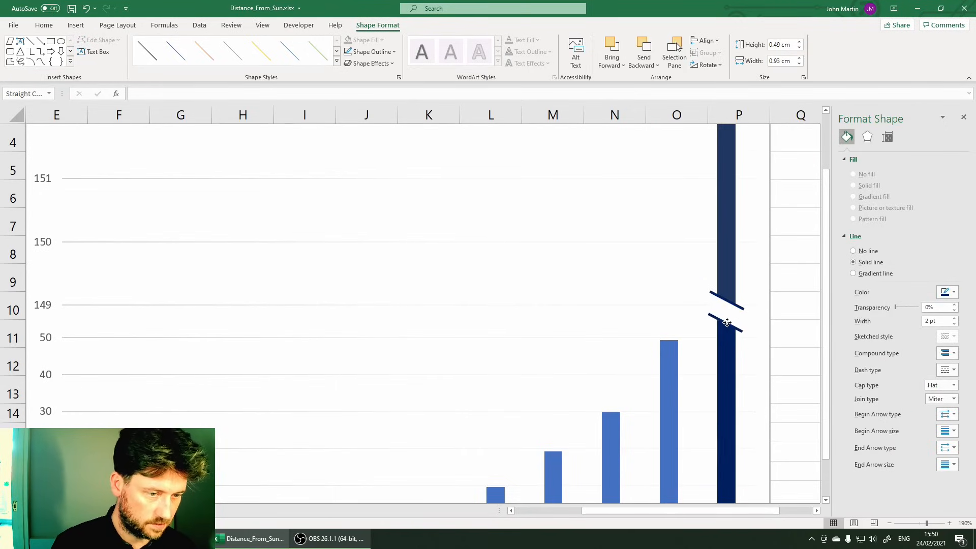
Zoom out and retitle the chart 'Astronomical Distances of Bodies in the Solar System'.
left_click(793, 311)
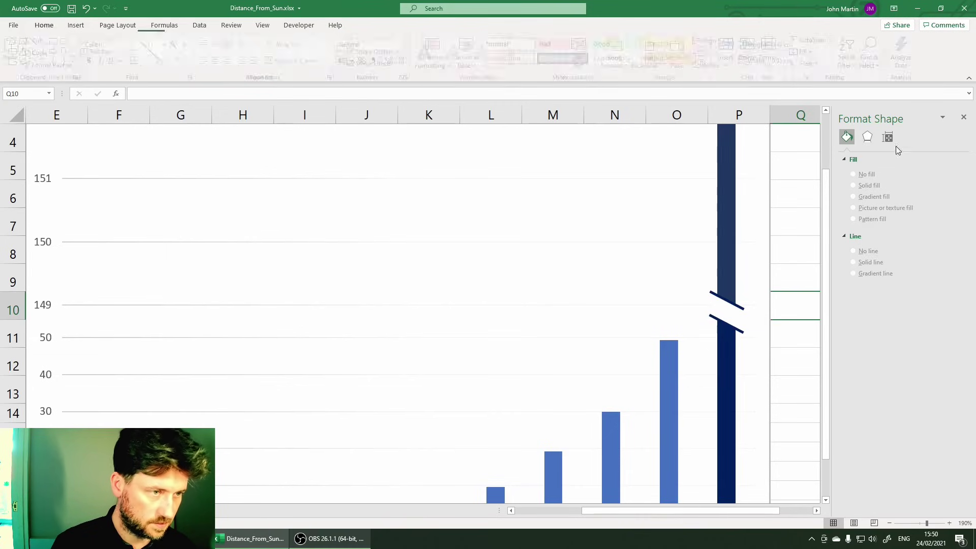
left_click(965, 118)
left_click(965, 524)
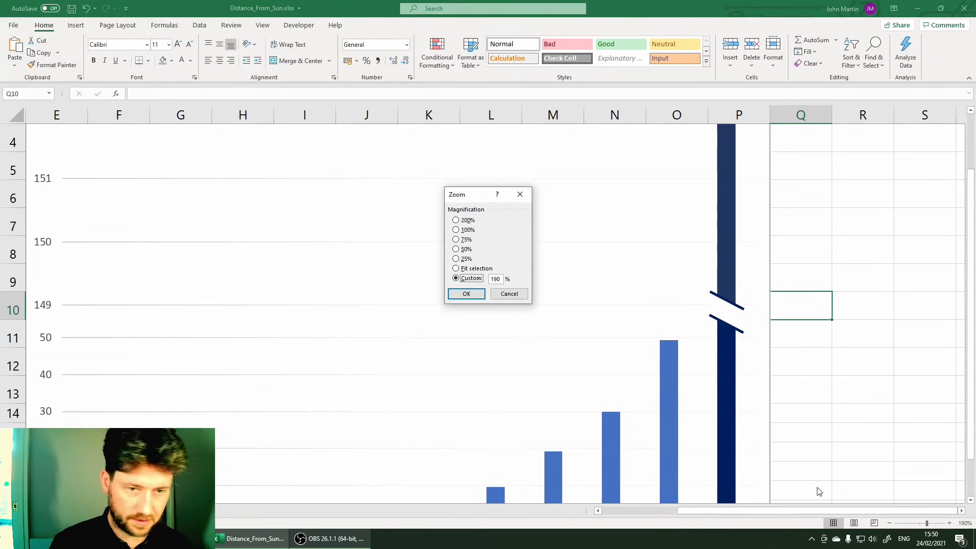
left_click(466, 294)
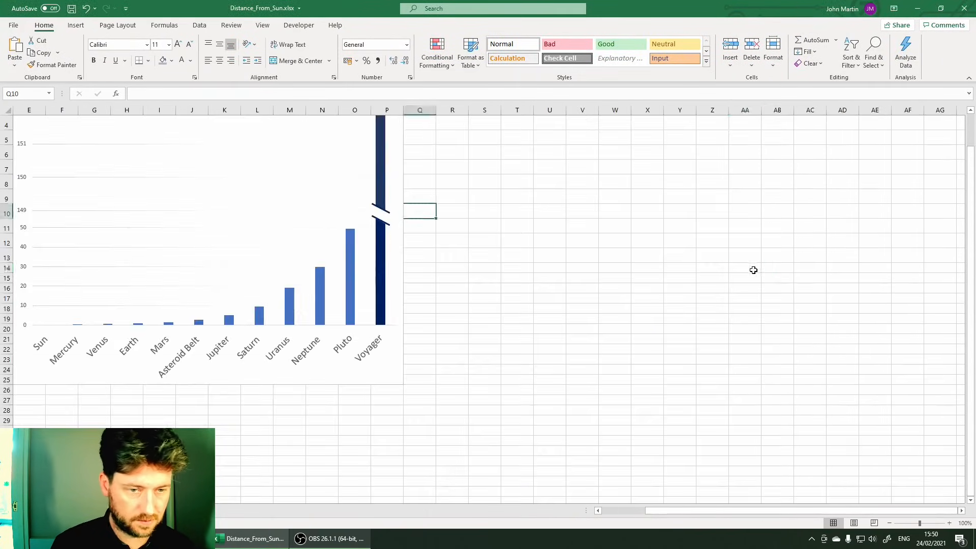
scroll(616, 339, "down", 2)
scroll(616, 339, "left", 5)
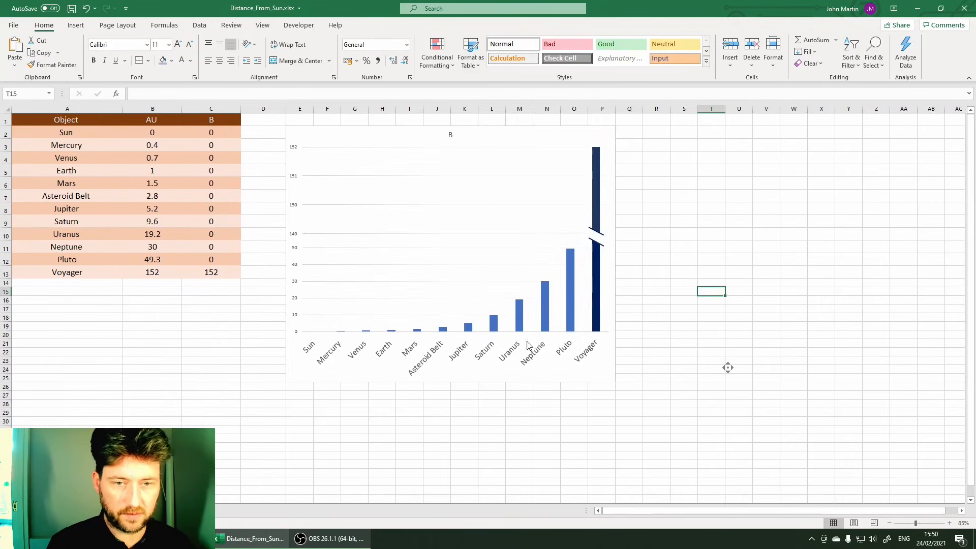
left_click(451, 135)
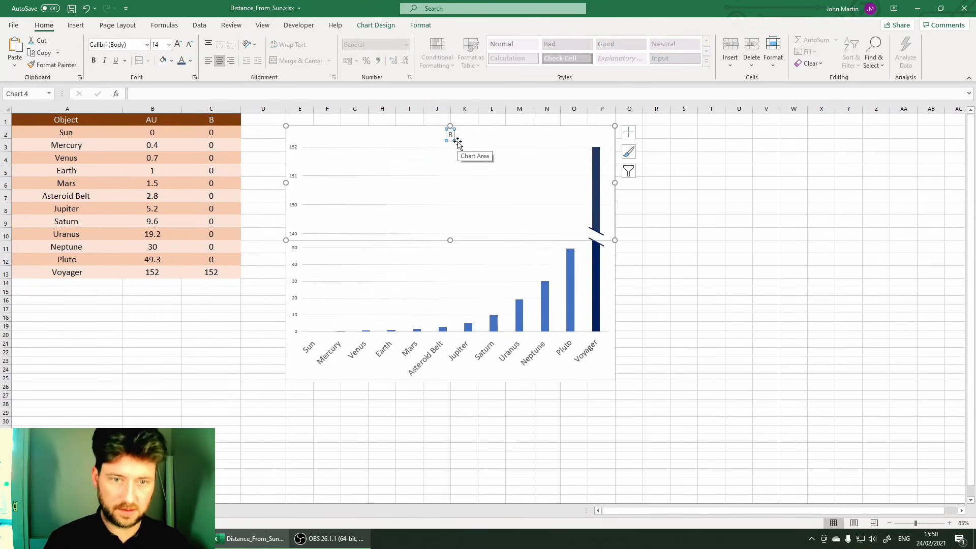
double_click(451, 135)
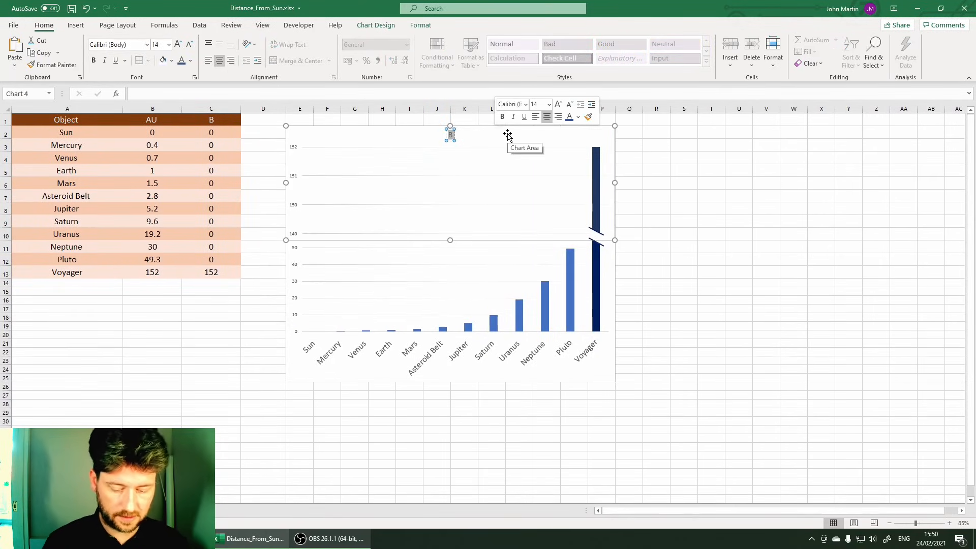
type("ASTRONOMICAL DISTANCES OF BO")
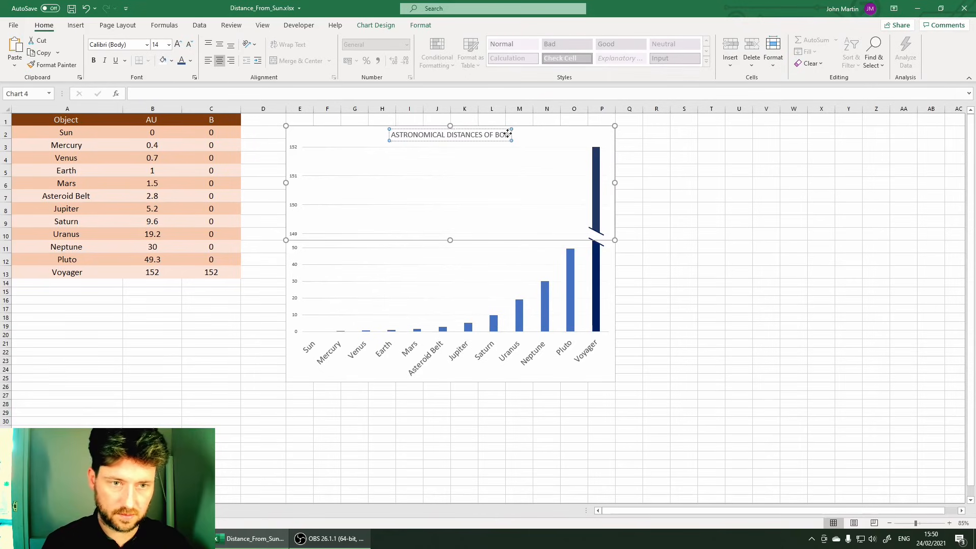
type("DIES IN THE SOLAR SYSTEM")
left_click(755, 291)
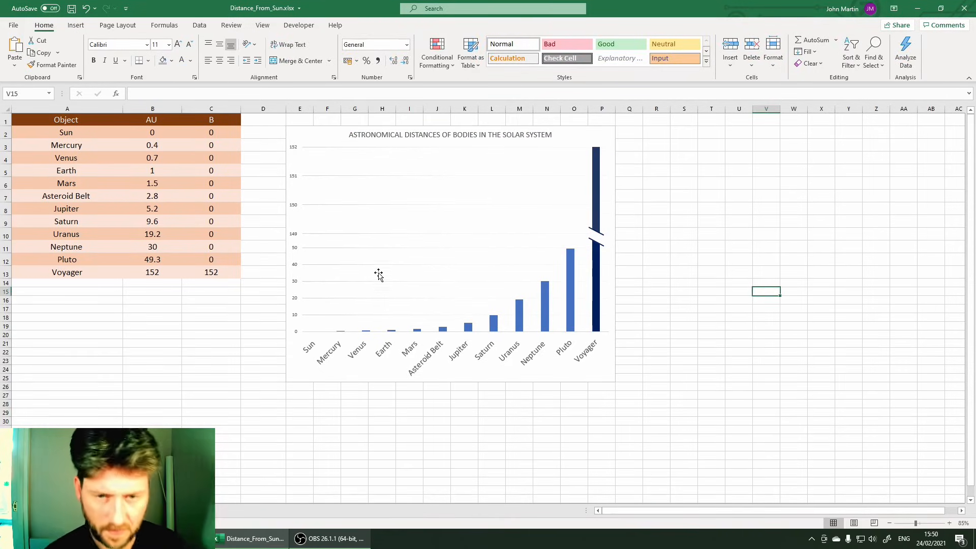
Set the upper vertical axis numbers to font size 12.
left_click(293, 252)
left_click(167, 45)
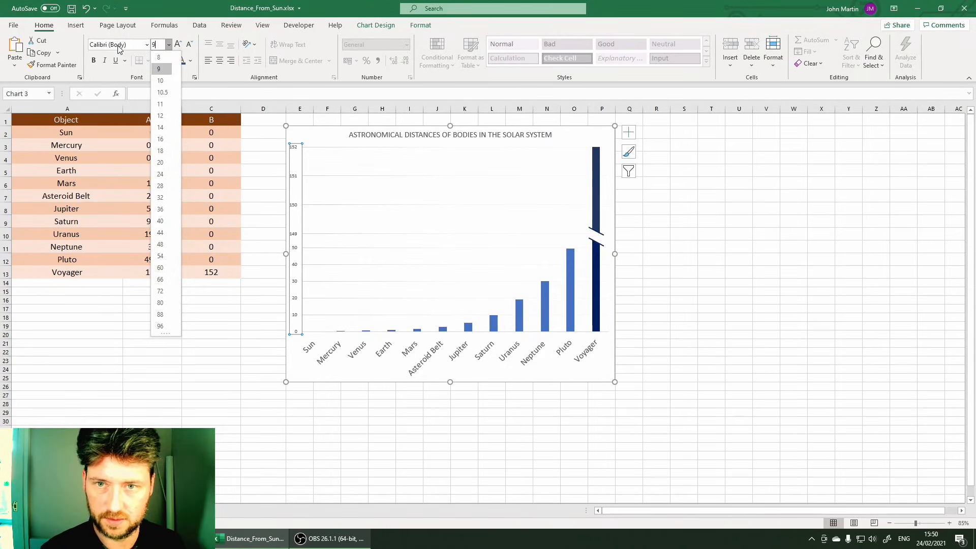
left_click(162, 119)
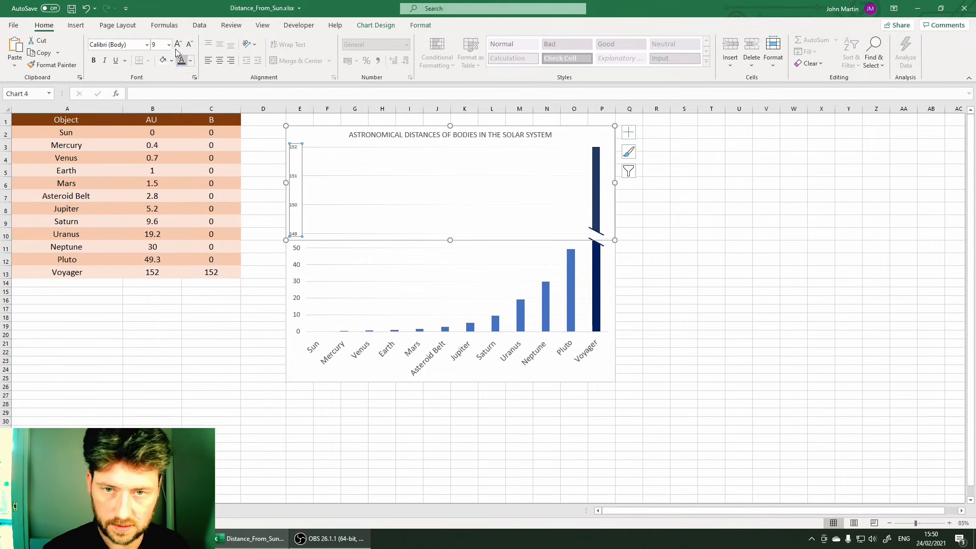
left_click(157, 44)
type("12")
key("Return")
left_click(767, 404)
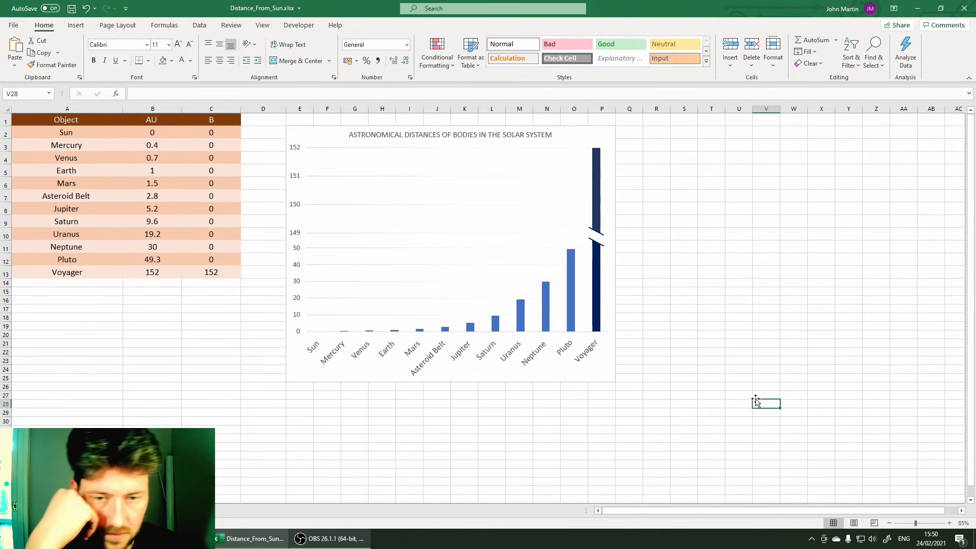